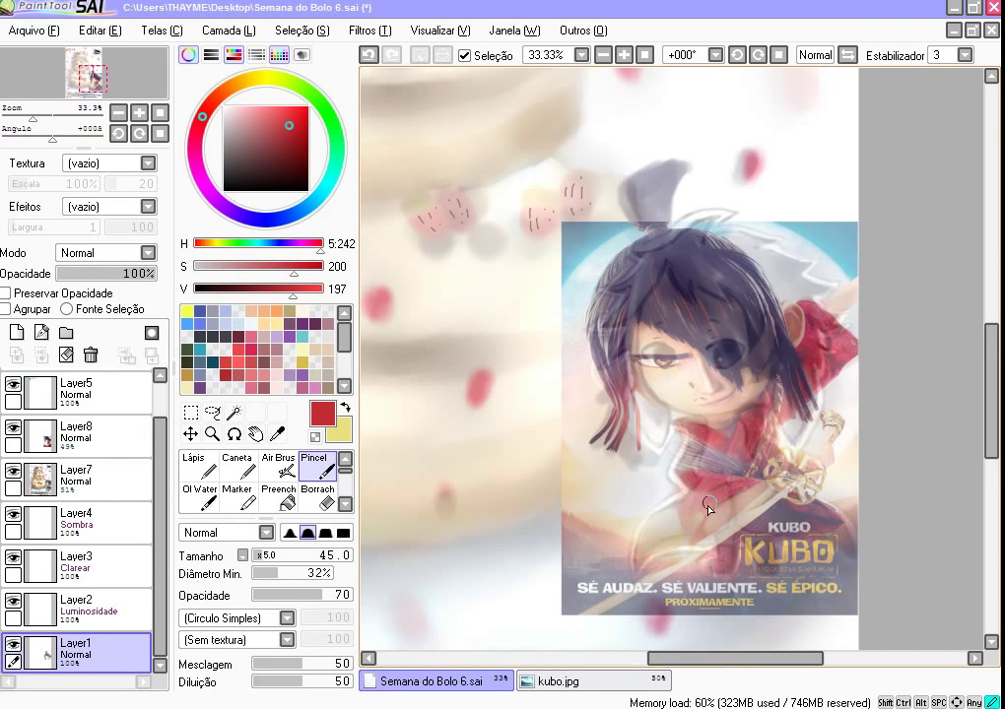
Step: Block in the trousers in dark blue and the foot and raised arm in a skin tone on Layer1 with a size 45 brush
scroll(680, 527, up, 1)
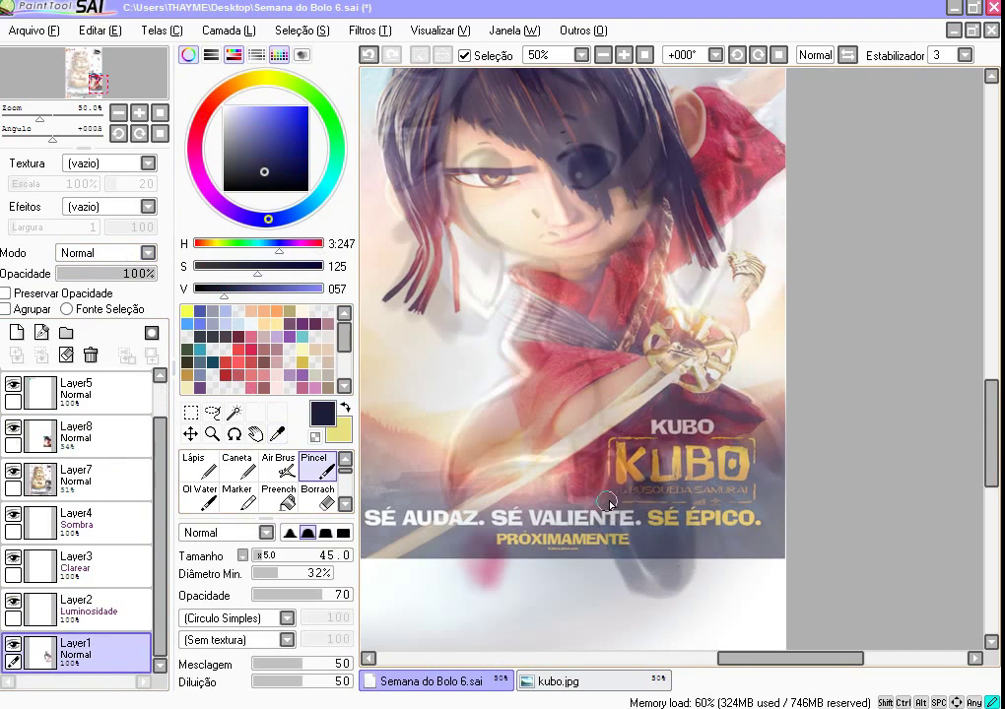
scroll(669, 512, down, 2)
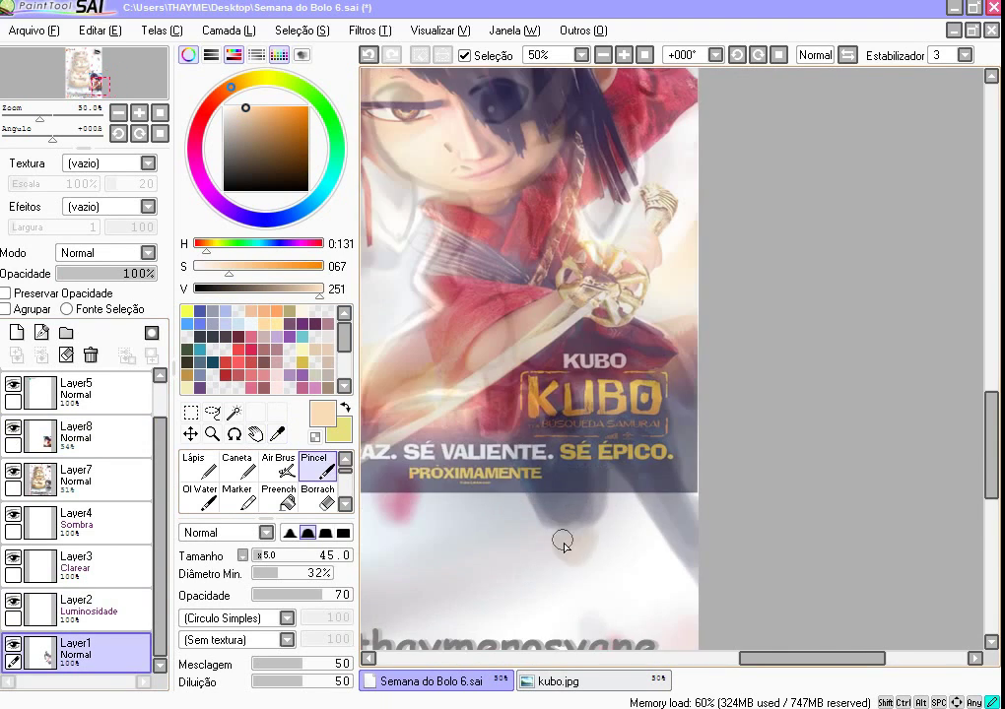
scroll(563, 538, up, 1)
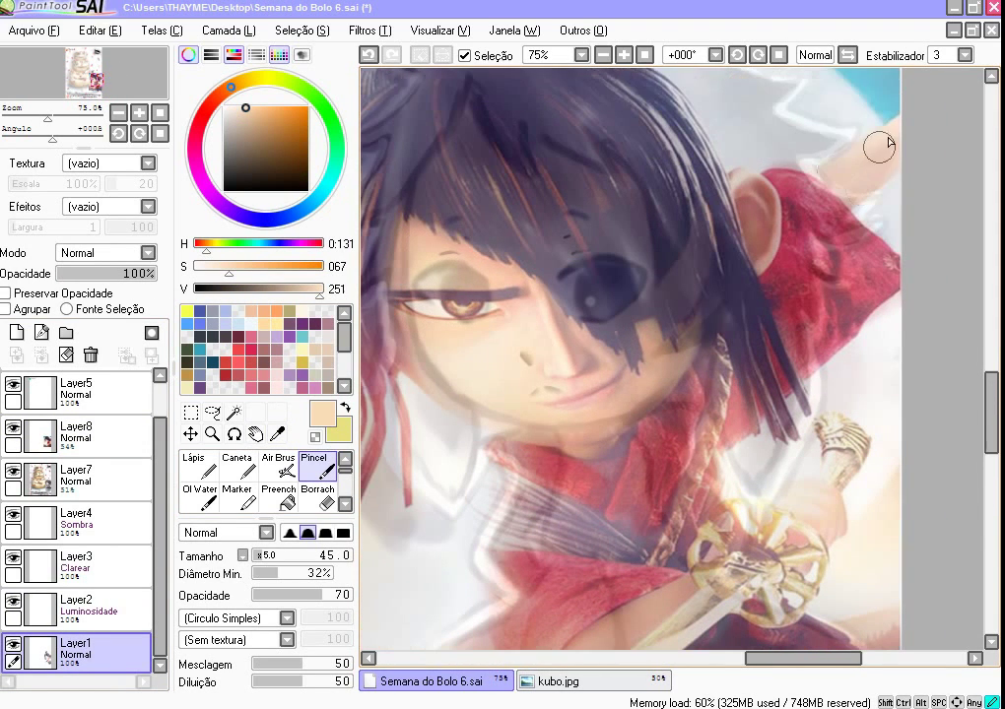
Step: Paint the sword's guard gold and its blade pale beige with a size 15 brush
scroll(776, 273, down, 1)
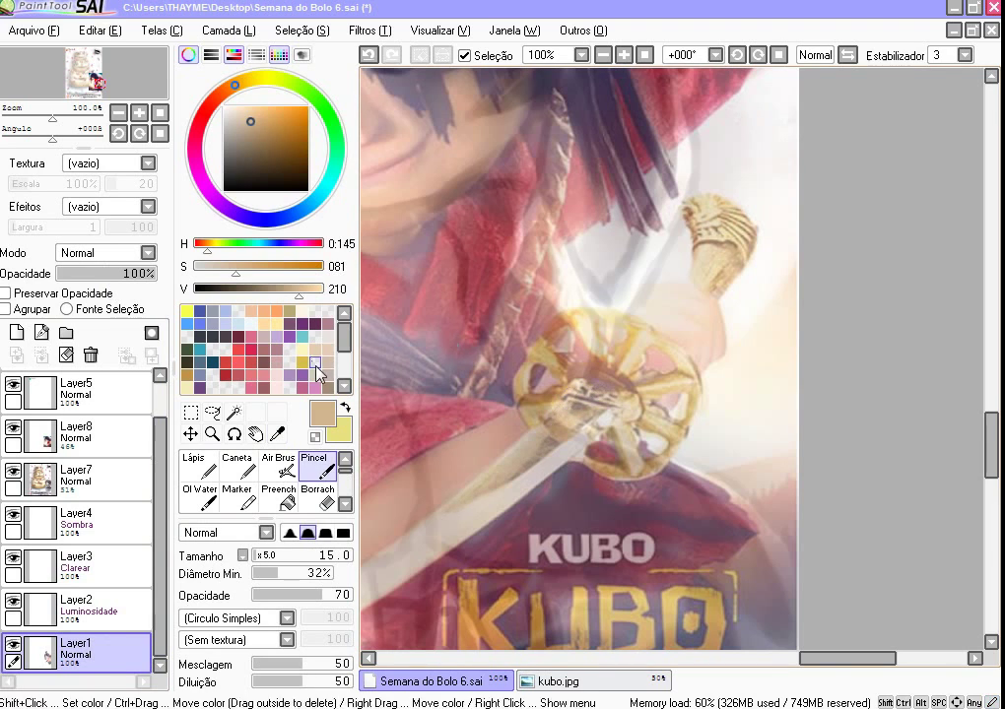
click(324, 350)
scroll(429, 539, down, 2)
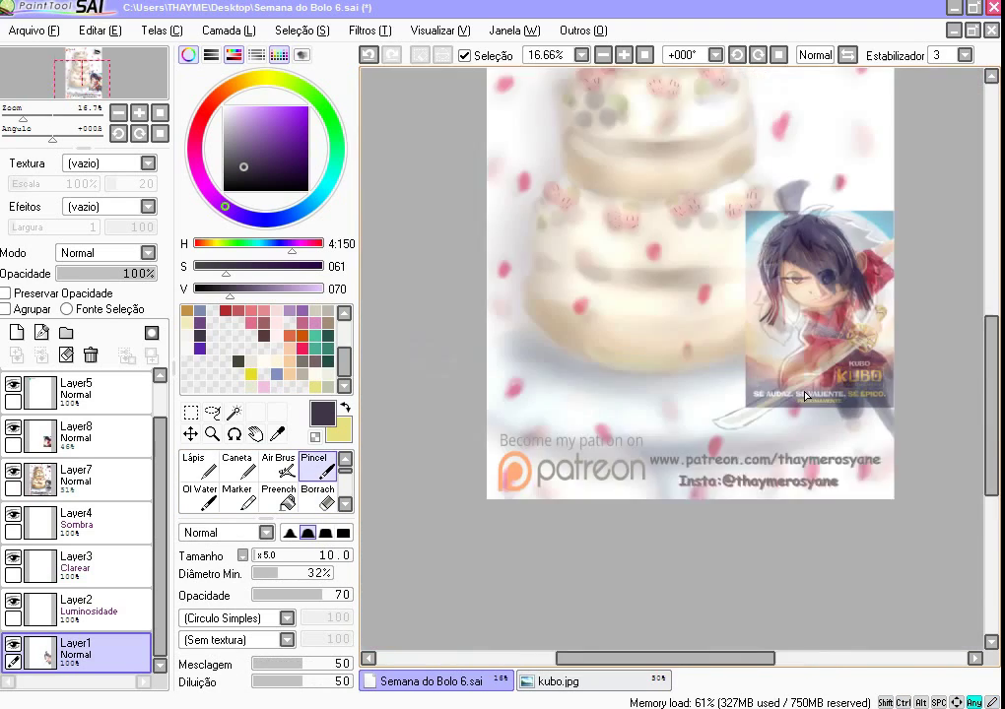
Step: Draw a loose dark contour around the whole figure and sword with a size 10 brush
scroll(804, 395, up, 3)
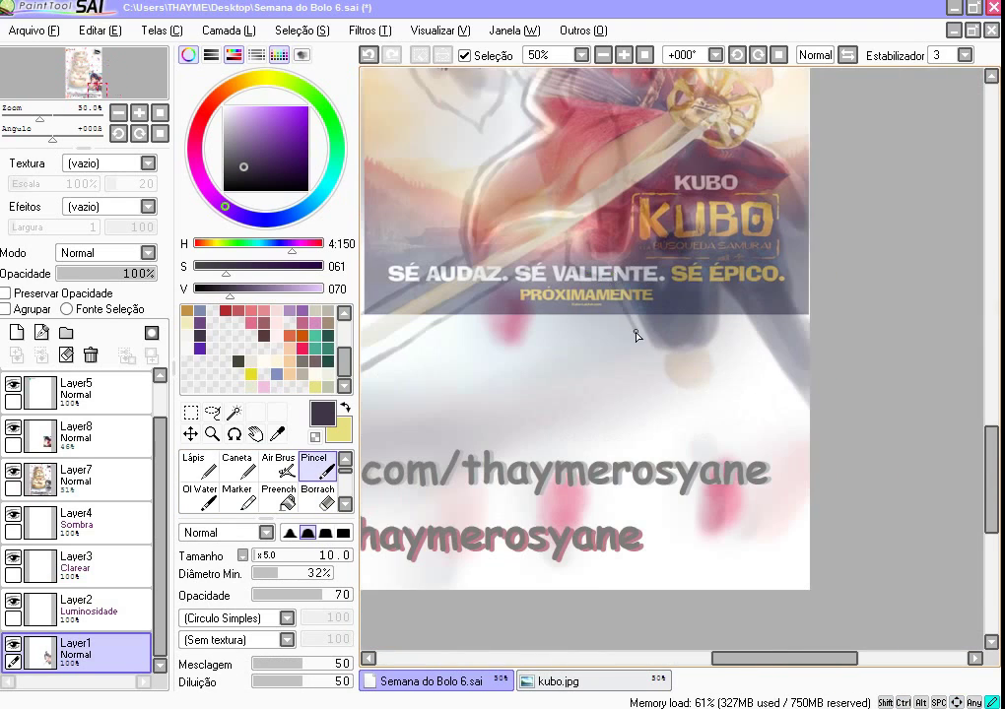
scroll(767, 378, up, 1)
scroll(778, 296, up, 6)
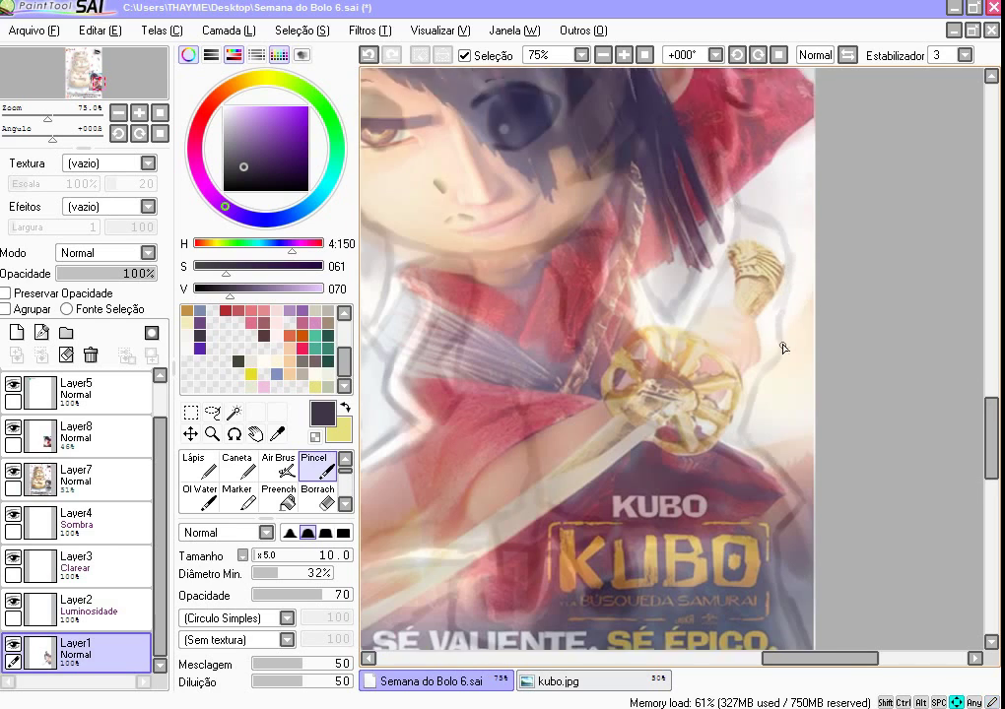
scroll(539, 208, up, 3)
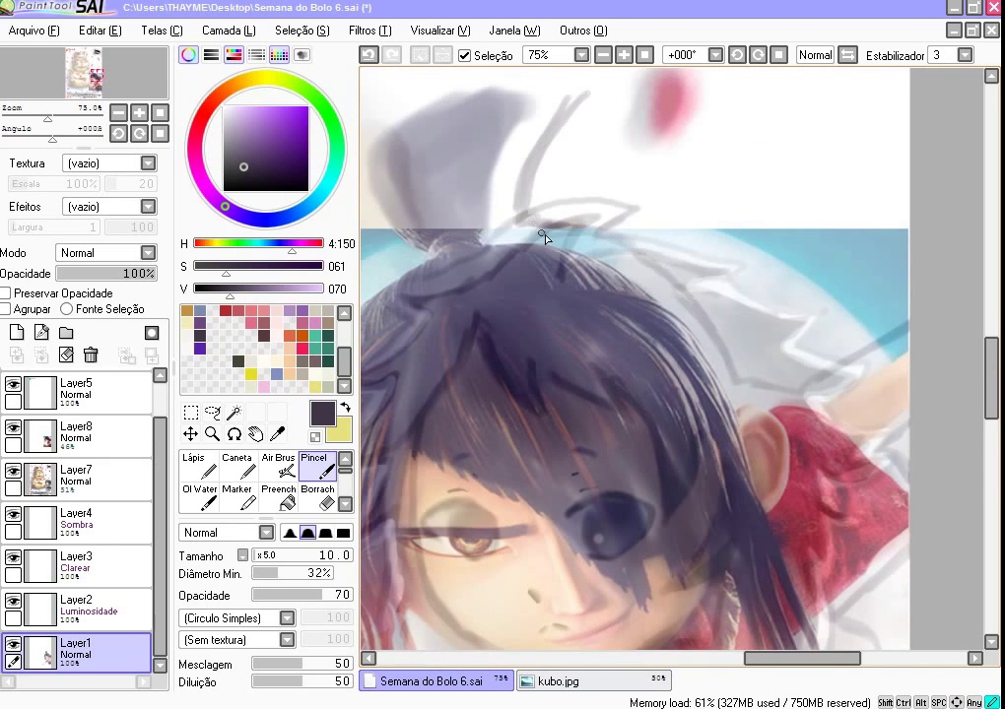
scroll(611, 197, up, 2)
scroll(491, 276, down, 1)
scroll(508, 335, down, 5)
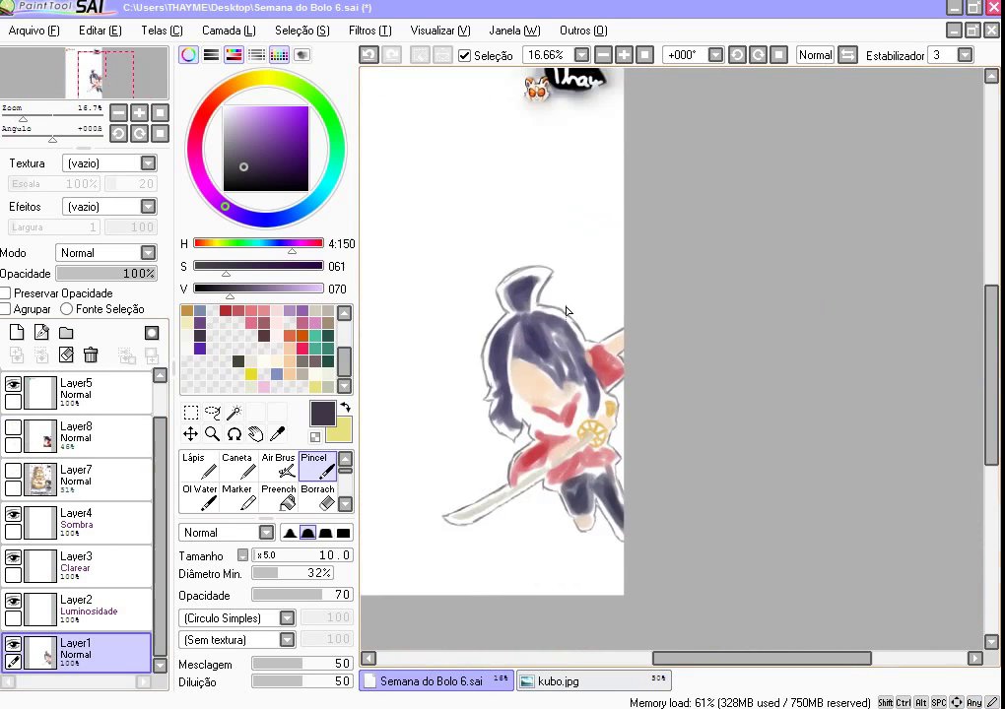
Step: Sample purple and dark red from the Kubo reference on Layer8 and paint the collar scarf and sash on Layer1
scroll(567, 314, down, 1)
scroll(579, 391, up, 4)
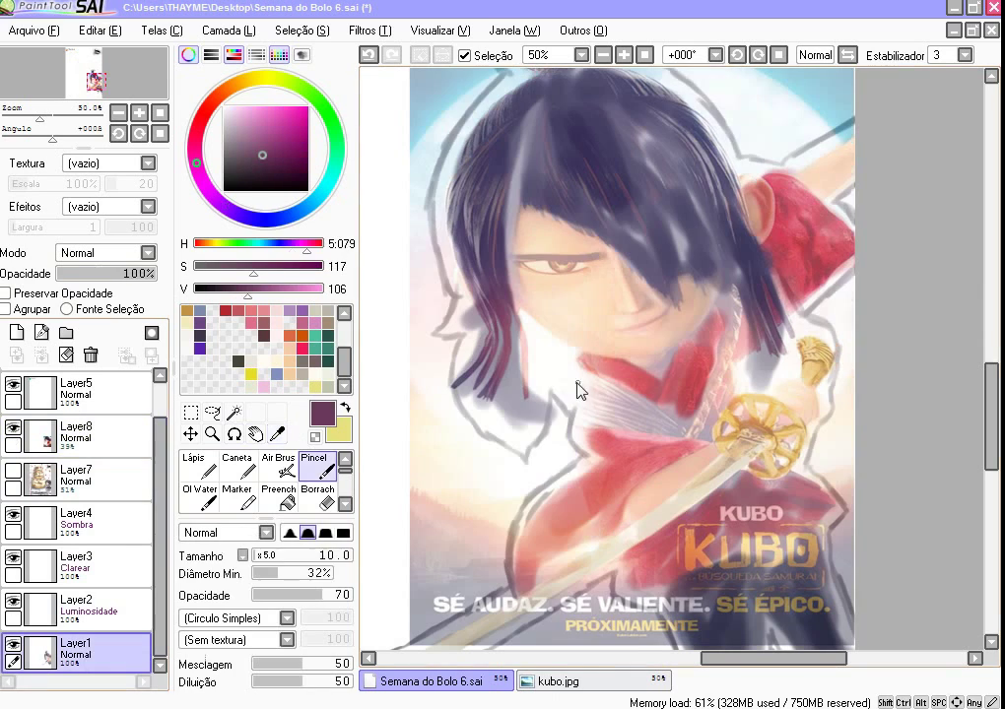
alt+click(713, 370)
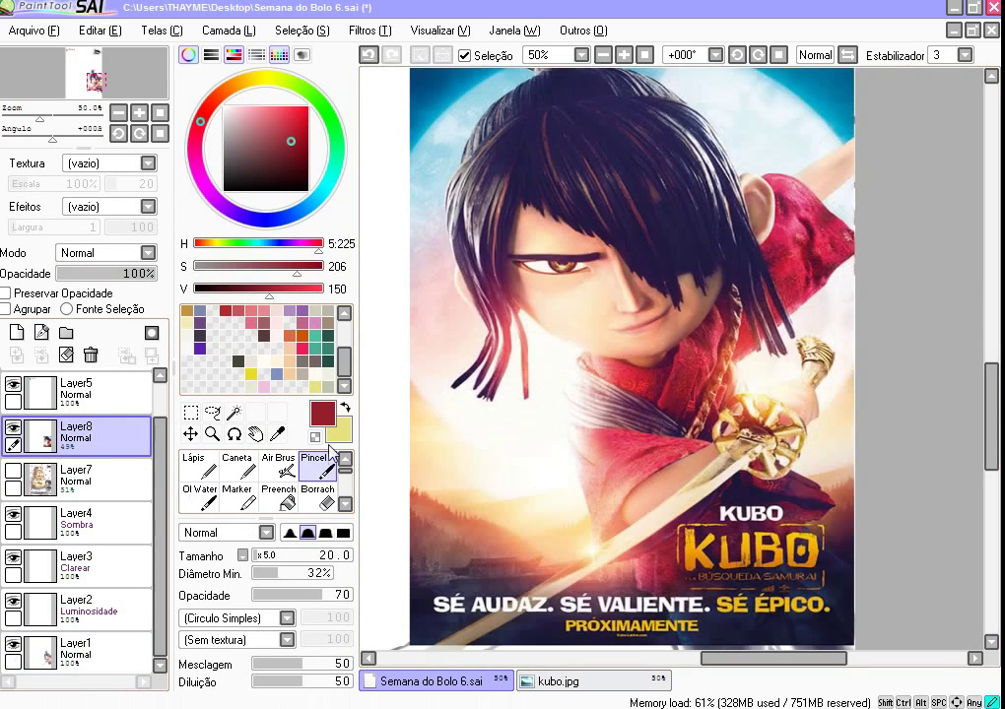
alt+click(745, 336)
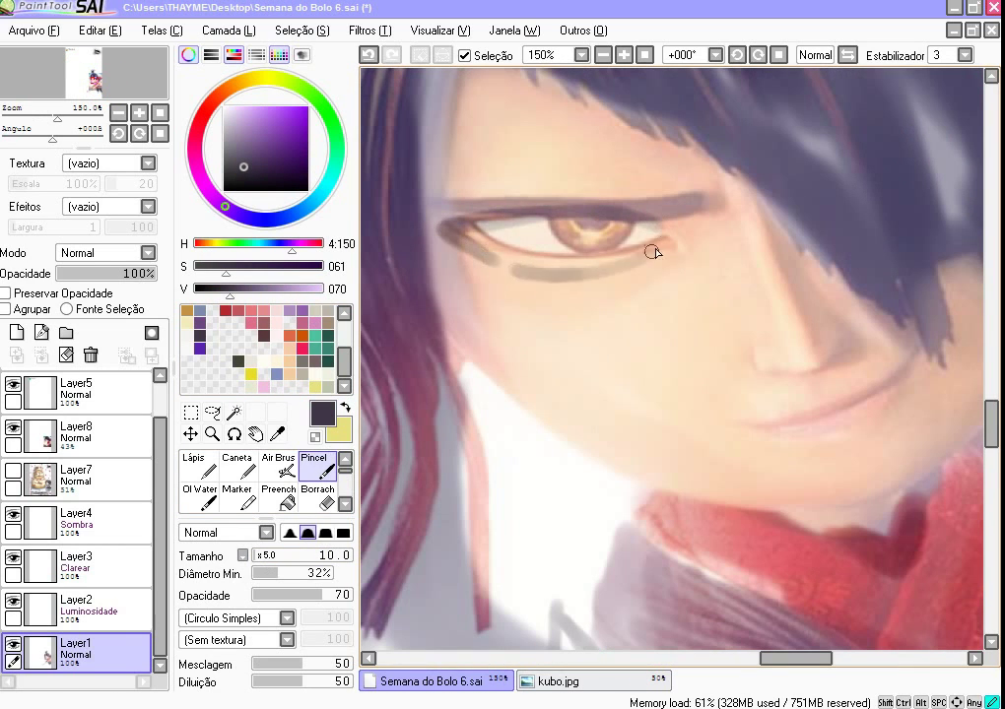
Step: Trace the visible eye and brow over the reference with a size 10 brush, and add the iris, nose and mouth
scroll(514, 271, down, 3)
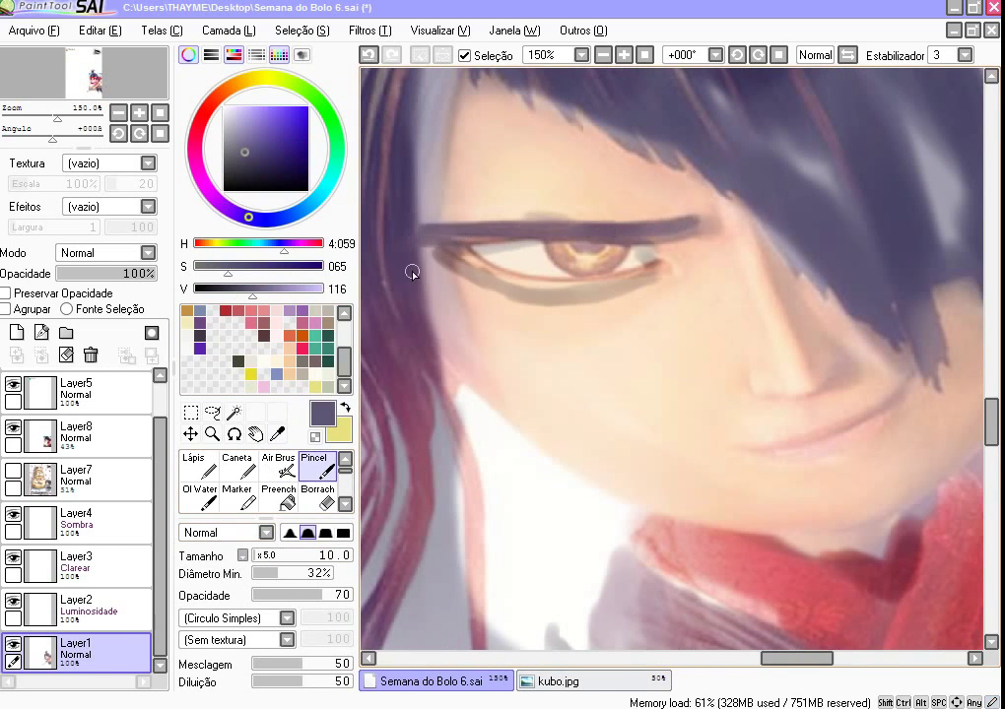
scroll(410, 274, up, 1)
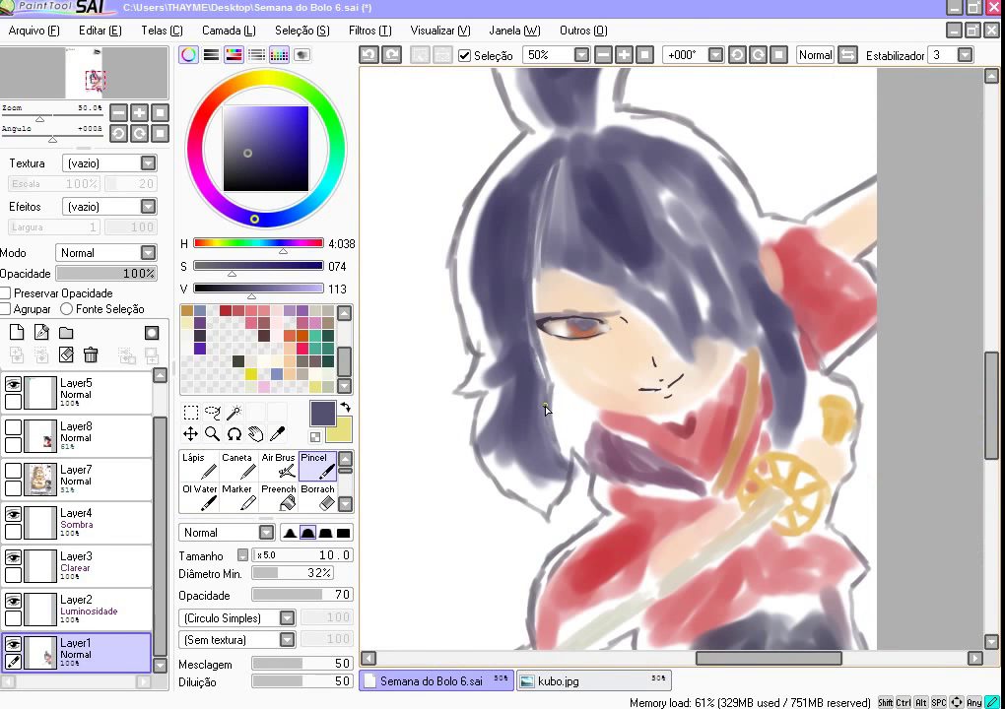
Step: Erase along the outer edge and lower ends of the hair beside the visible eye to form pointed locks with a size 10 eraser
key(e)
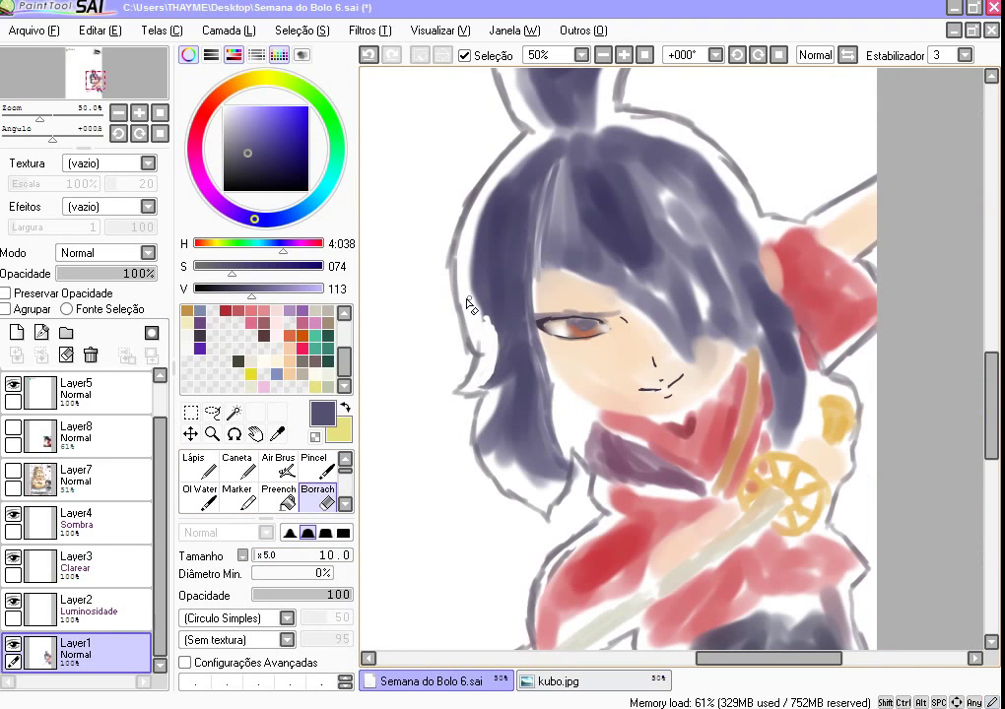
scroll(582, 138, down, 2)
scroll(466, 384, up, 3)
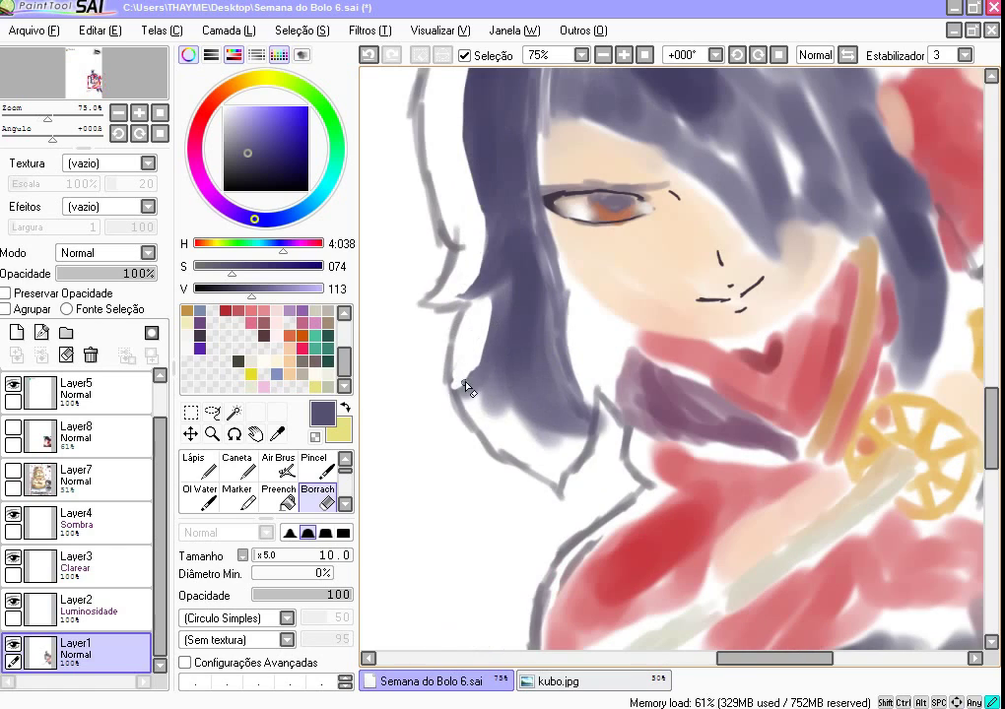
Step: Paint blue-violet strands across the crown, fringe and side locks with the size 10 brush, filling the pale gaps in the hair
key(b)
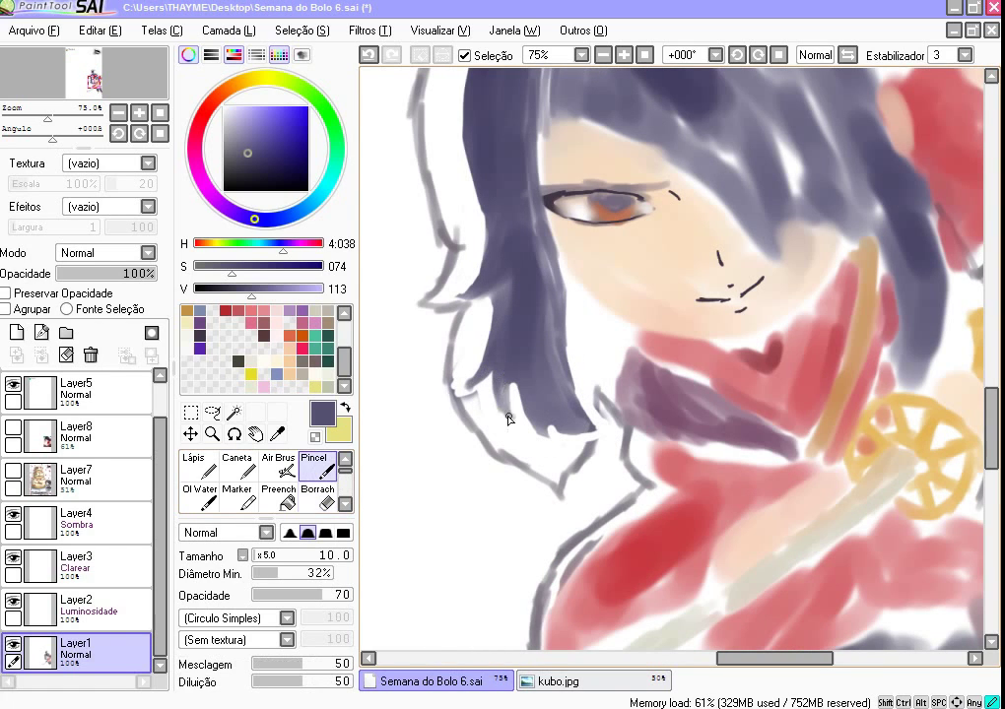
scroll(551, 212, down, 1)
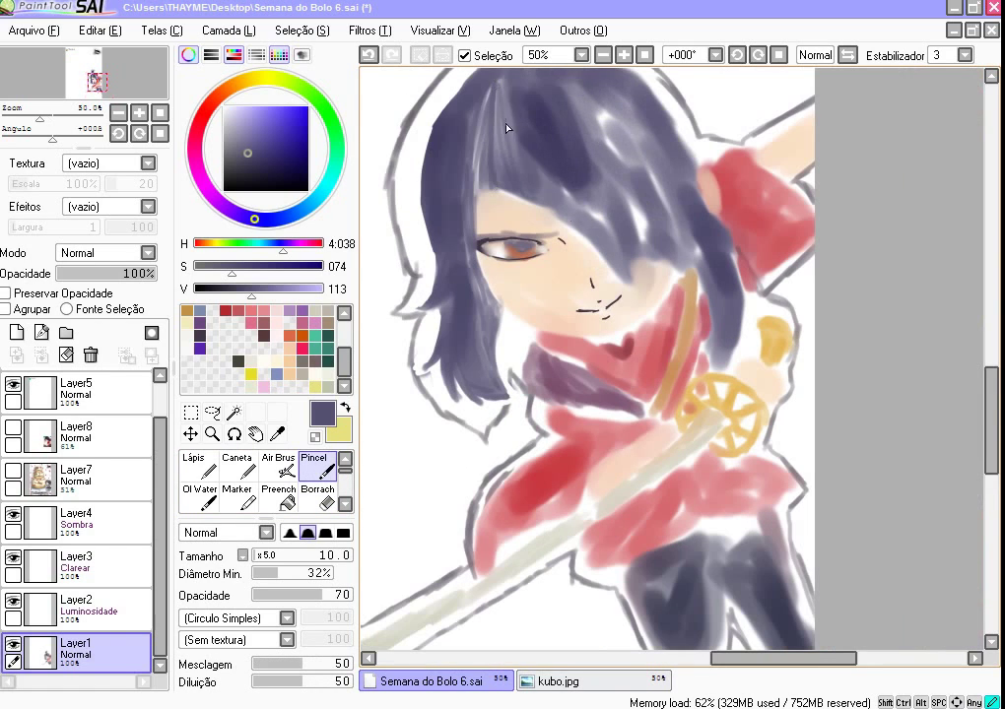
scroll(663, 195, down, 1)
scroll(513, 168, up, 1)
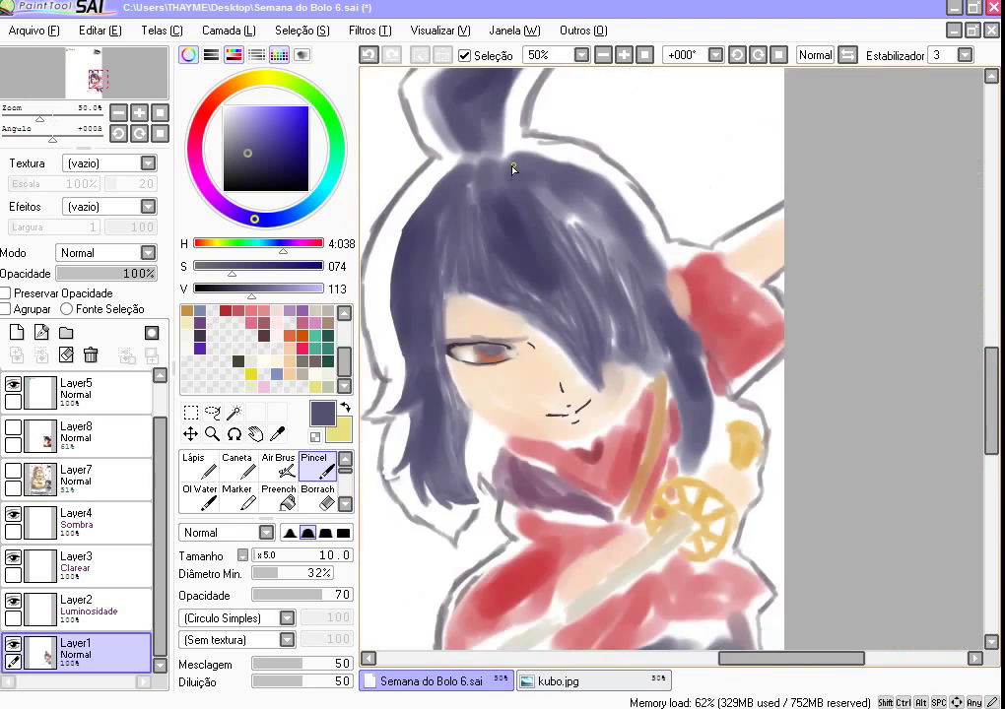
scroll(565, 206, up, 1)
scroll(719, 357, down, 1)
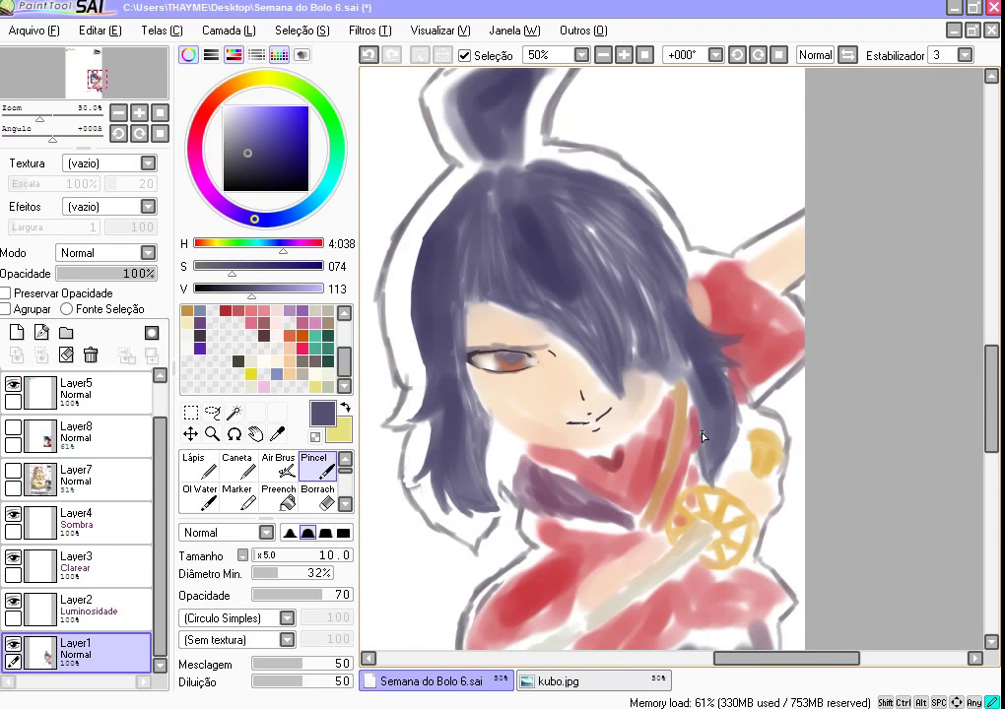
scroll(687, 405, up, 1)
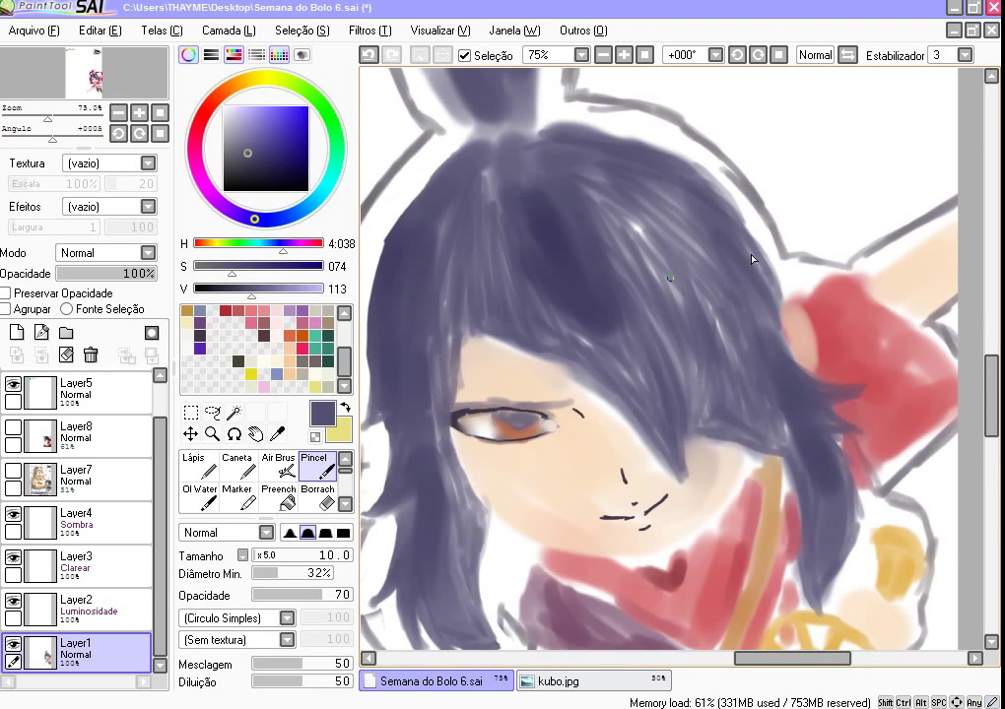
Step: Soften the red clothing, sash and trousers with the Blur brush at size 60
scroll(527, 123, down, 3)
scroll(504, 201, up, 3)
scroll(545, 298, down, 3)
scroll(490, 164, up, 1)
key(b)
click(292, 555)
scroll(646, 374, up, 1)
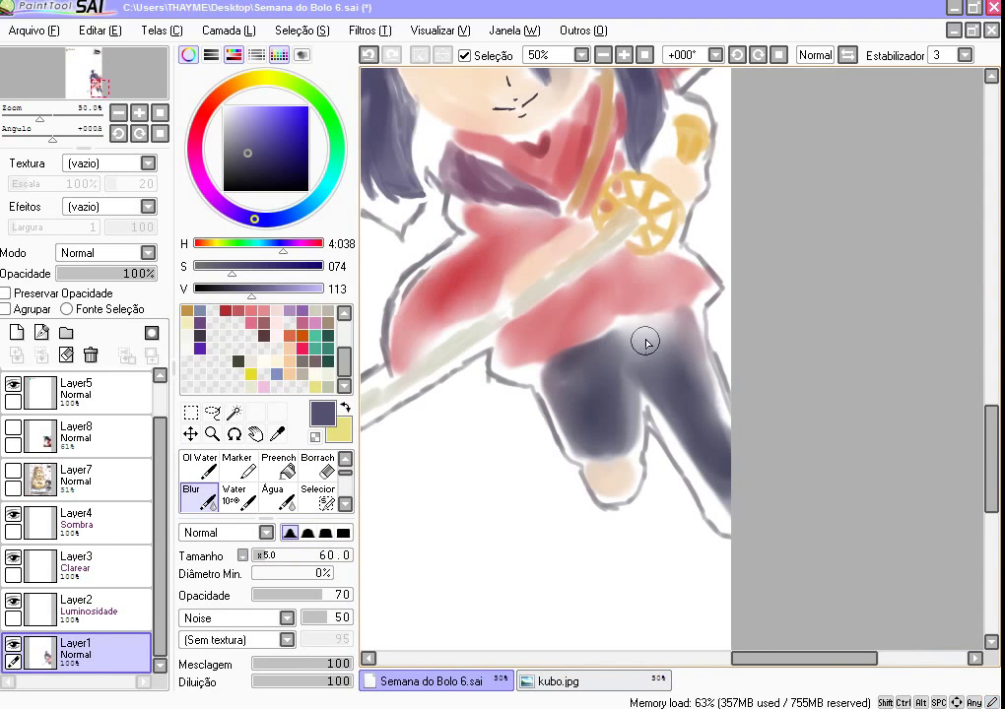
scroll(650, 325, down, 1)
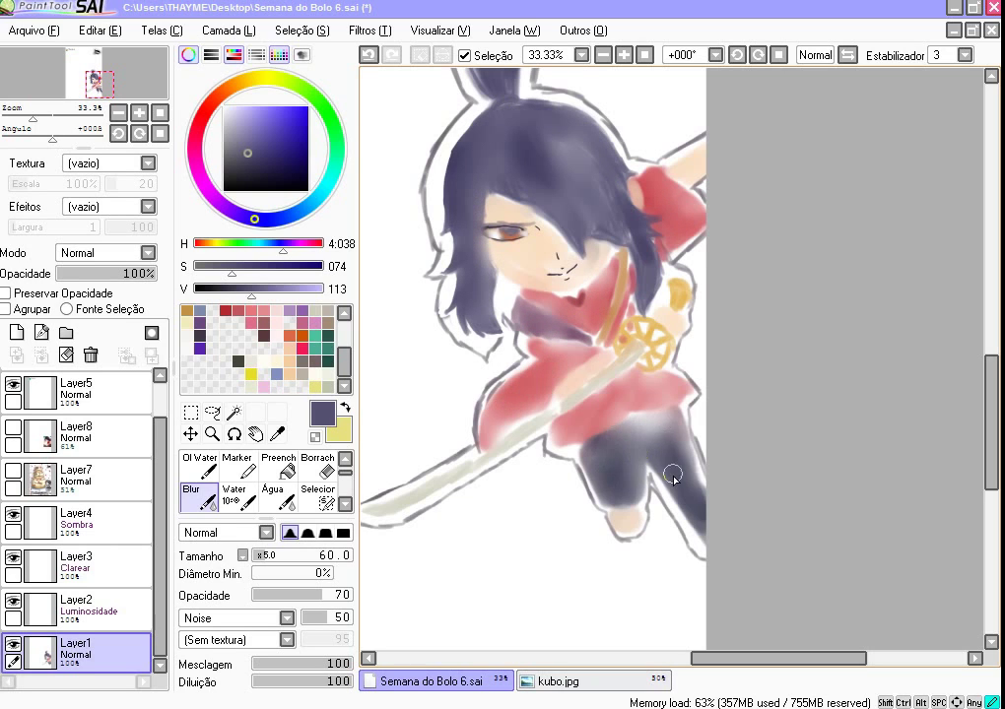
Step: Blend the sword, hair and surrounding contour line smoothly with the size 60 Blur brush
scroll(507, 316, up, 2)
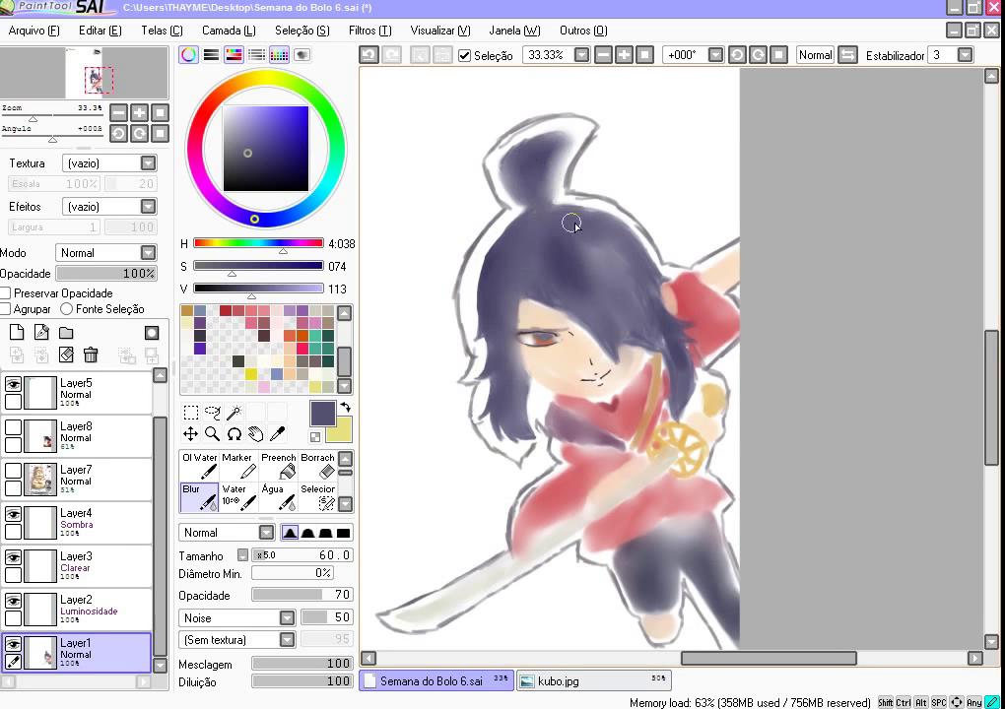
scroll(543, 211, up, 1)
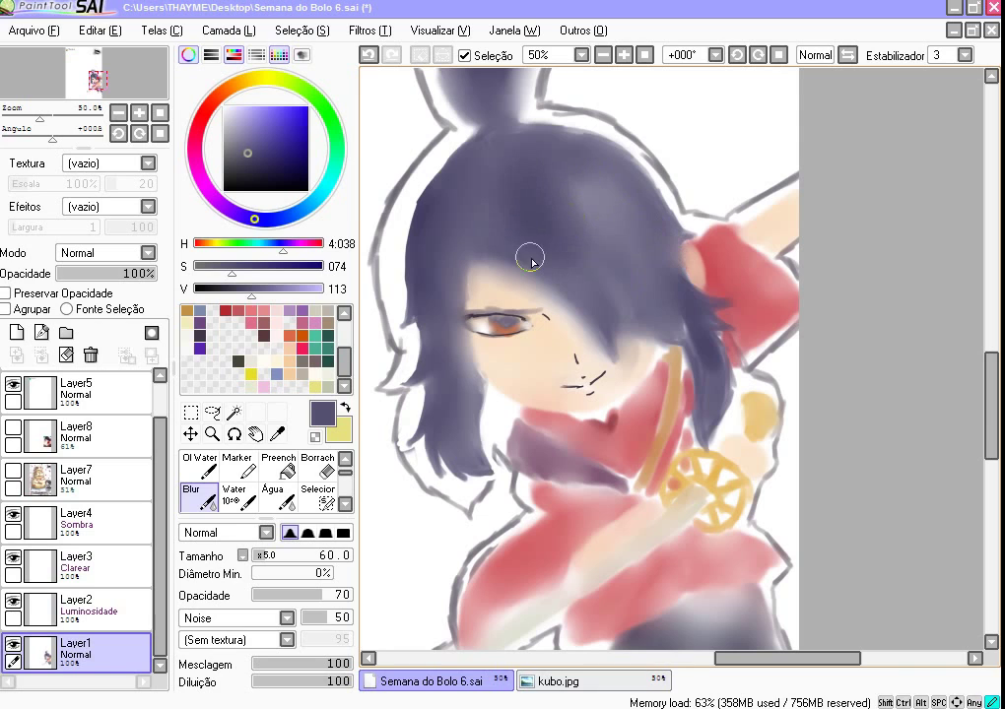
scroll(448, 167, down, 1)
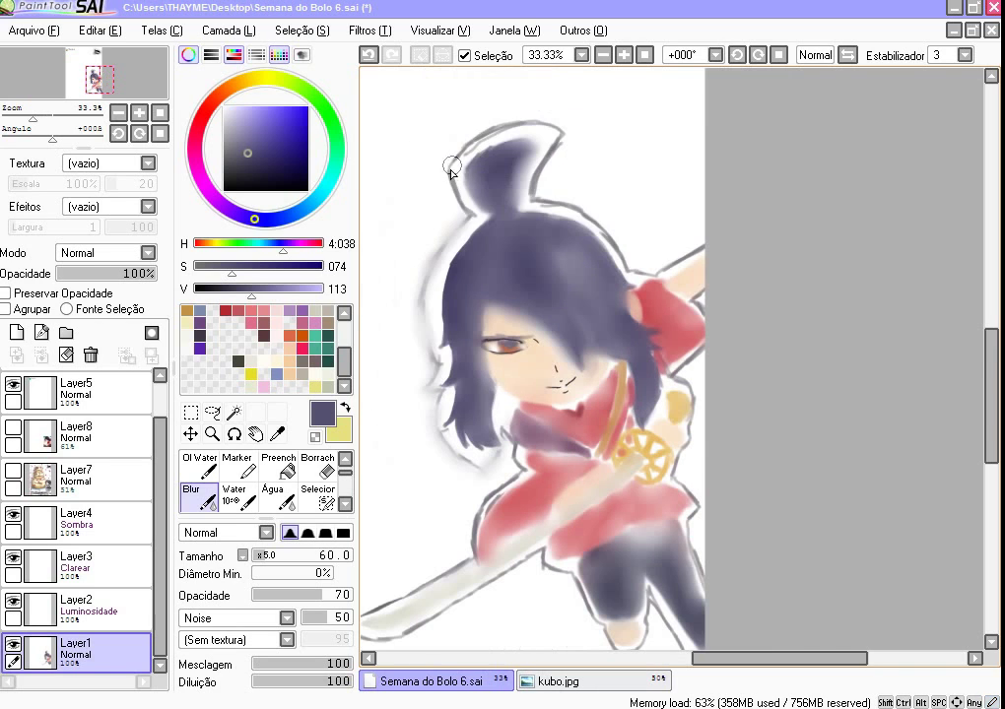
scroll(576, 548, down, 1)
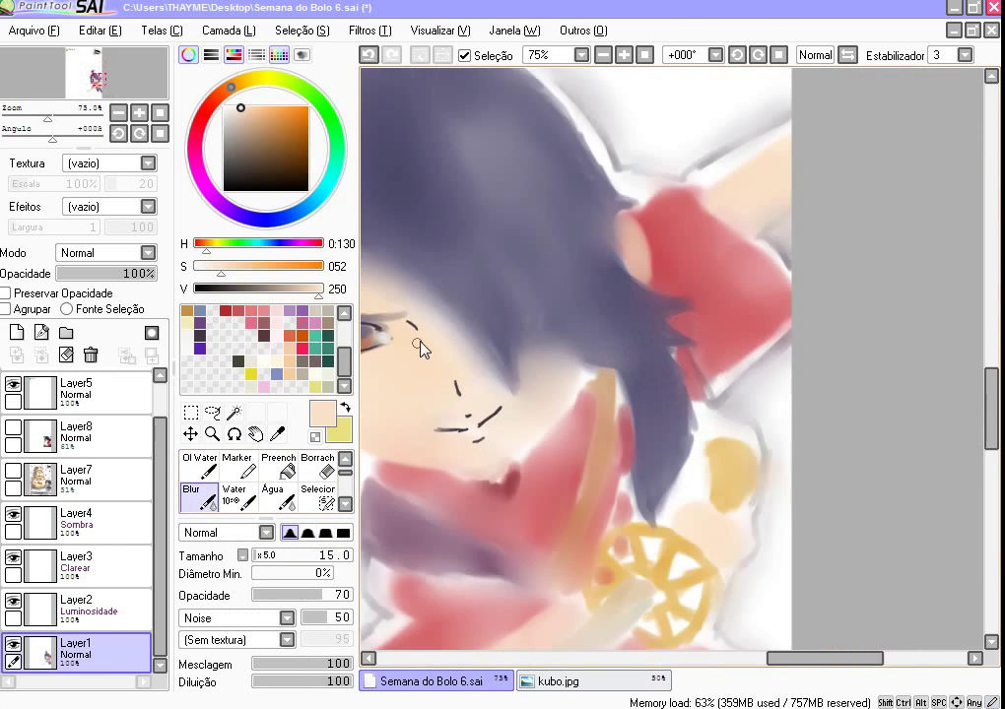
Step: Soften the face lines with a size 15 blur, and ink a black pupil and iris rim in the visible eye
scroll(420, 349, up, 2)
scroll(424, 295, down, 1)
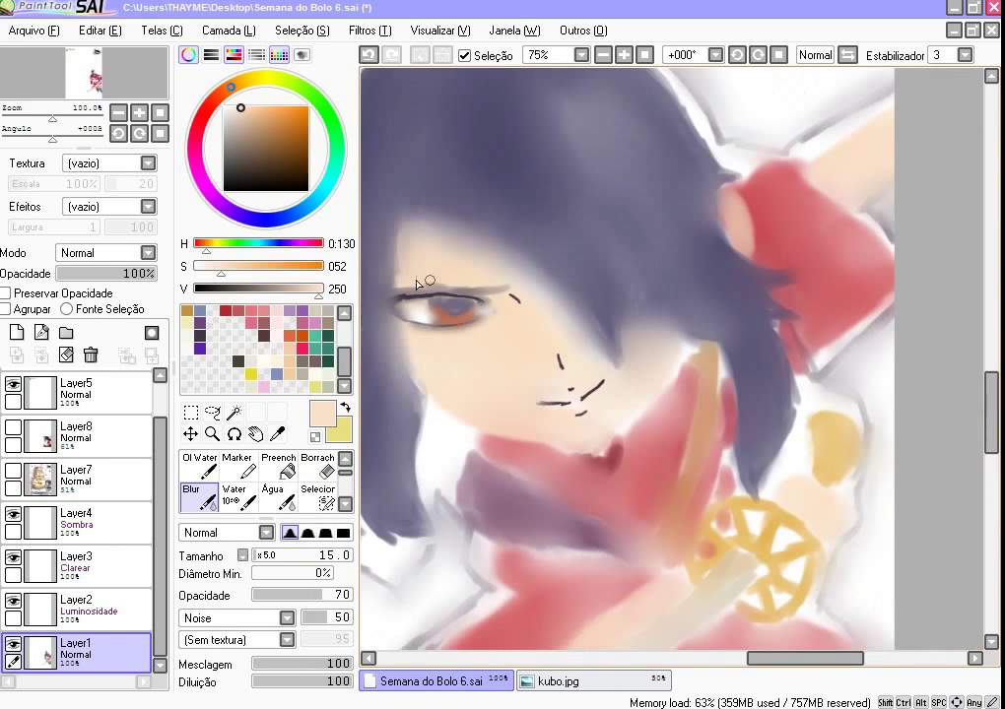
scroll(559, 365, down, 3)
scroll(559, 365, up, 3)
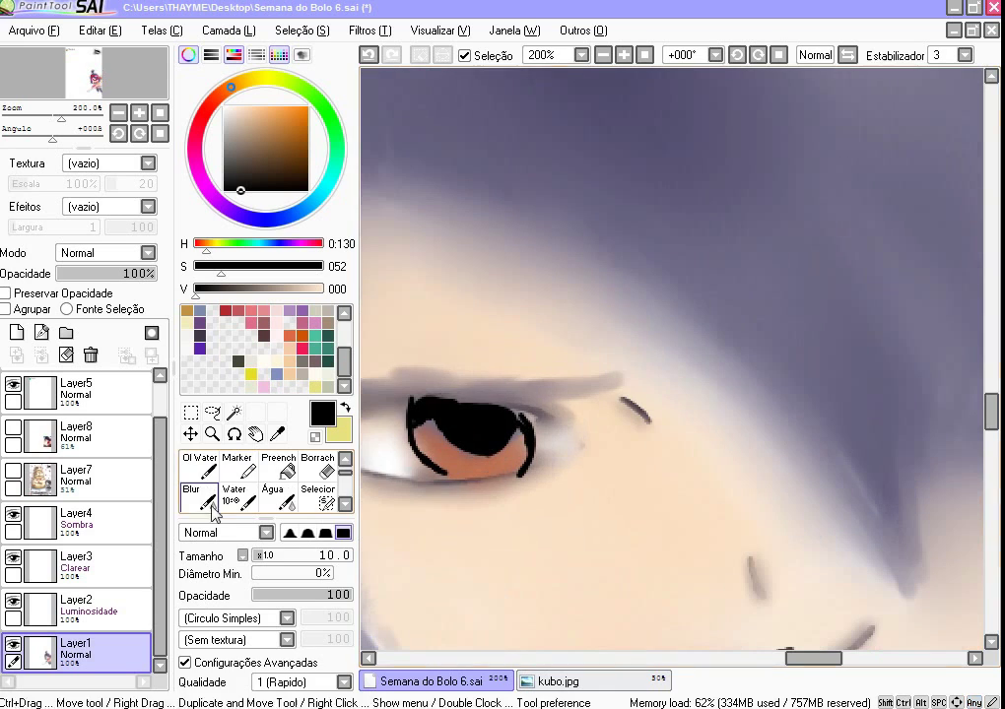
Step: Blend the black pupil and rim into the orange iris with the Blur brush at size 10
key(bracketleft)
key(bracketleft)
key(bracketleft)
key(bracketleft)
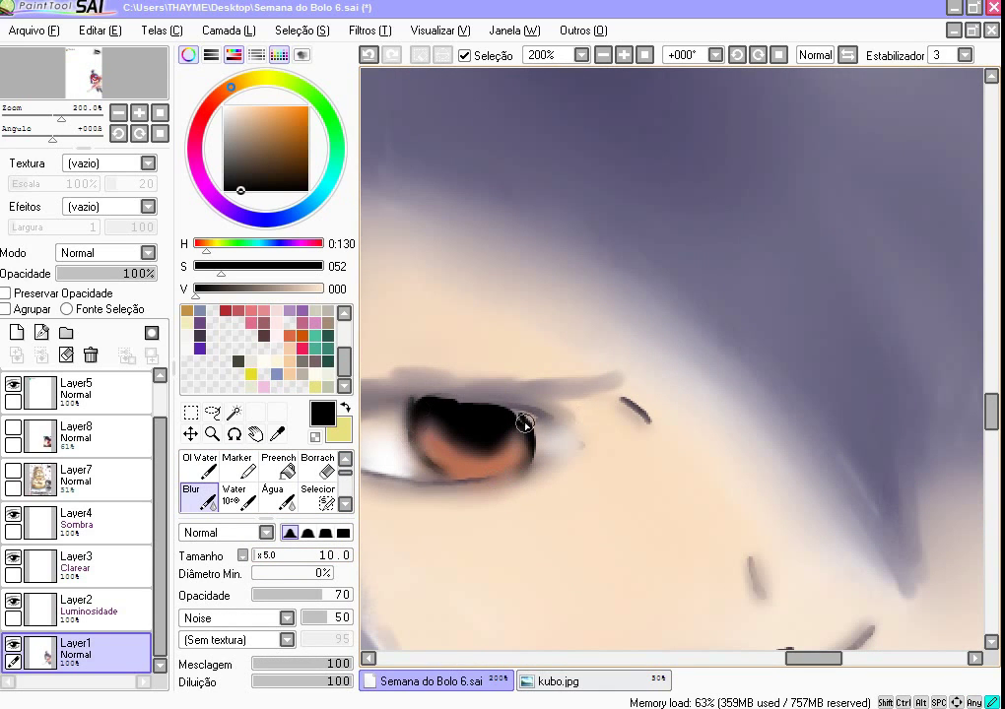
Step: Shade the pupil and upper part of the eye in muted blue on the Sombra layer Layer4 with a size 10 brush
scroll(524, 423, down, 3)
scroll(524, 422, up, 1)
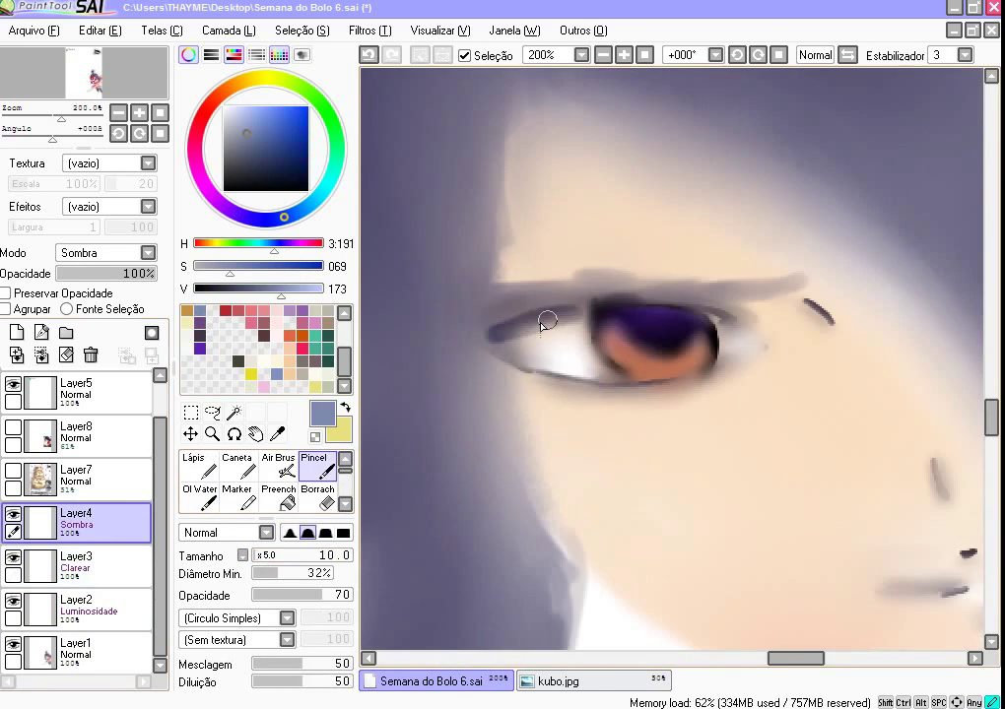
drag(542, 321, 724, 337)
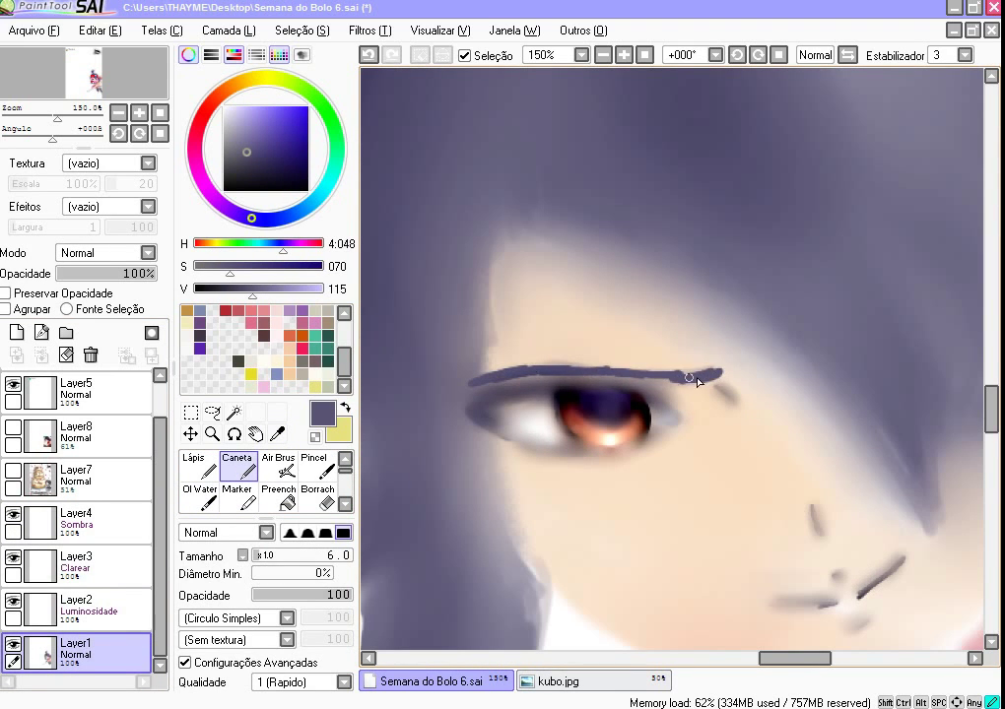
Step: Redraw the eyebrow and add fine blue-violet strands throughout the hair on Layer1 with a size 6 pen
scroll(696, 381, down, 2)
scroll(539, 276, up, 2)
scroll(533, 295, down, 2)
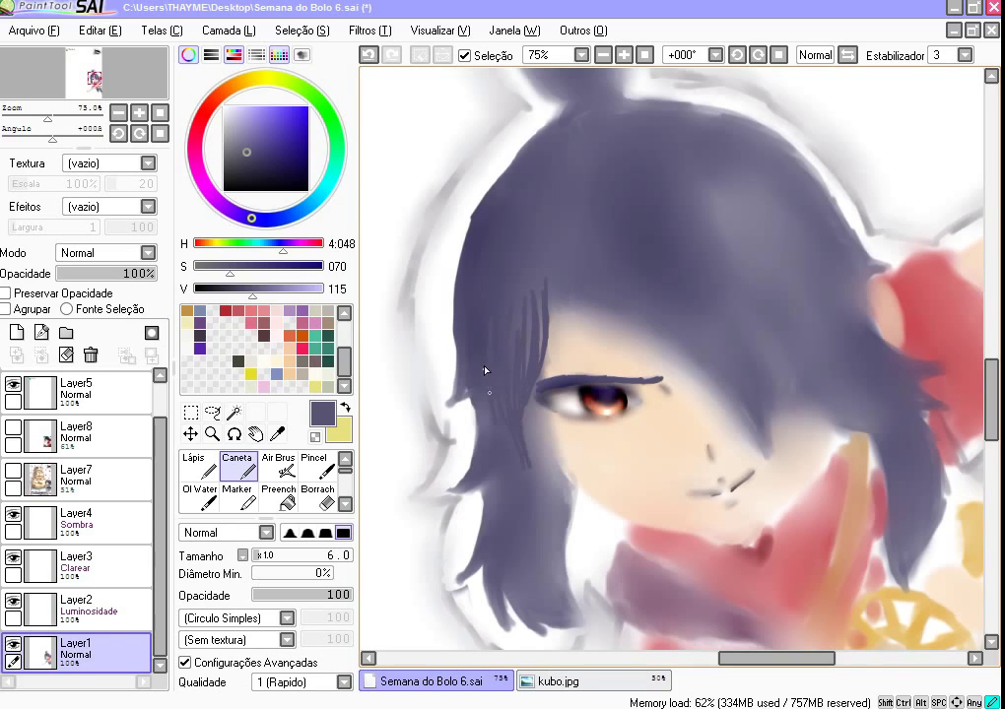
scroll(436, 293, down, 1)
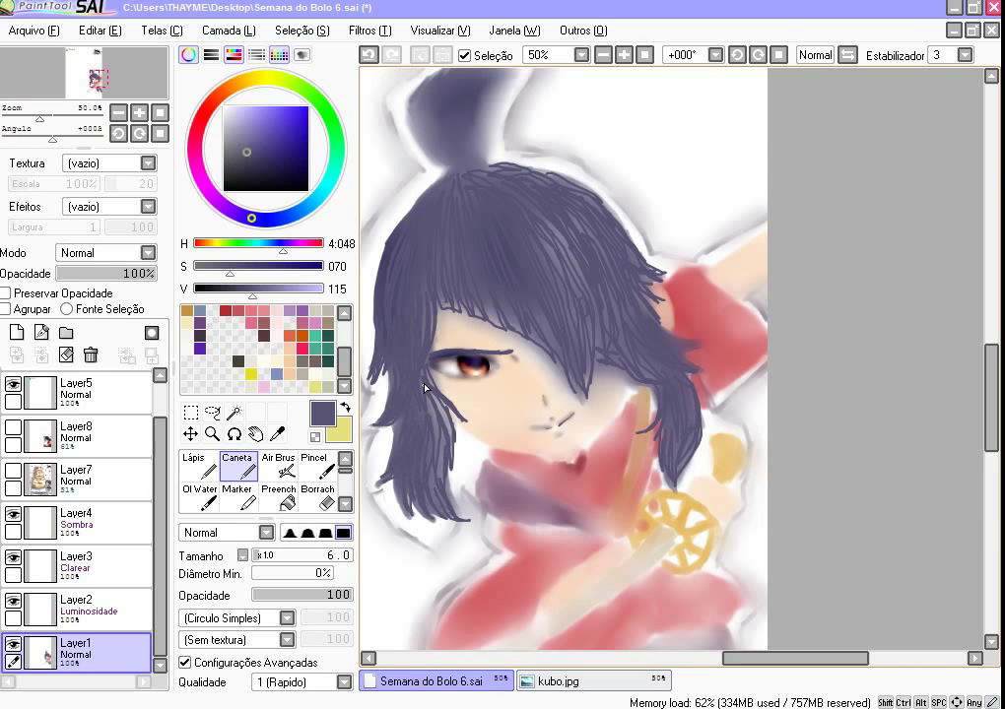
Step: Paint the covered eye's corners and the cheek edge under the fringe in dark grey with the size 6 pen
scroll(426, 388, up, 2)
alt+click(547, 372)
drag(678, 393, 703, 451)
alt+click(560, 379)
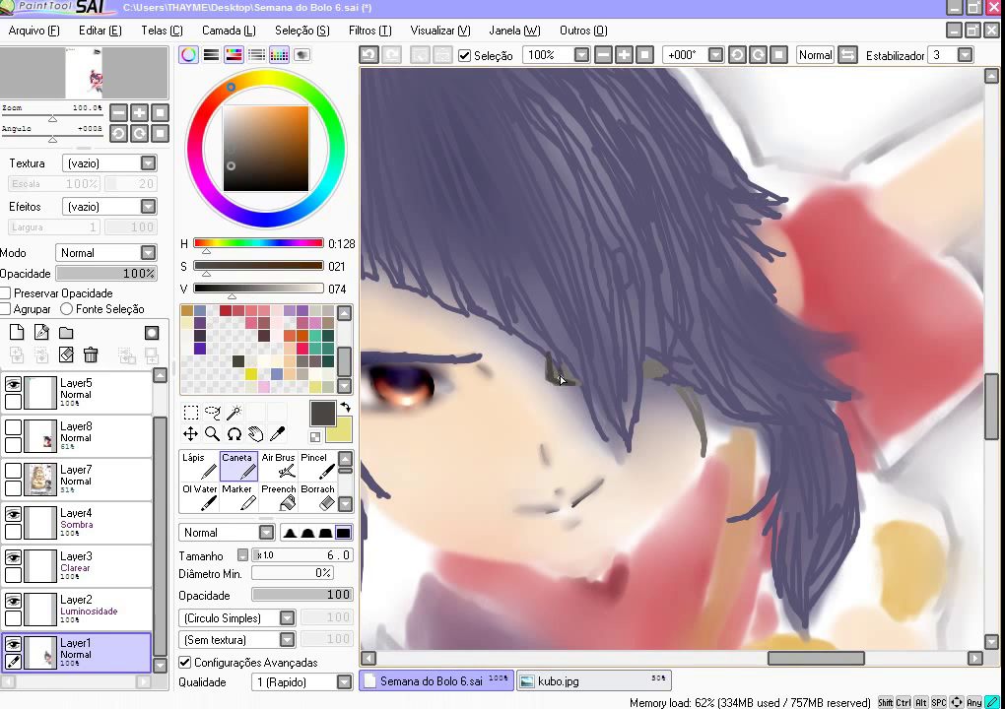
Step: Add fine blue-violet strands to the side locks, crown and topknot with the size 6 pen
scroll(655, 371, down, 1)
drag(655, 371, 592, 152)
scroll(592, 153, up, 1)
mouse_move(544, 187)
mouse_down()
mouse_move(552, 204)
mouse_move(711, 108)
mouse_up()
scroll(592, 175, down, 3)
scroll(592, 175, up, 1)
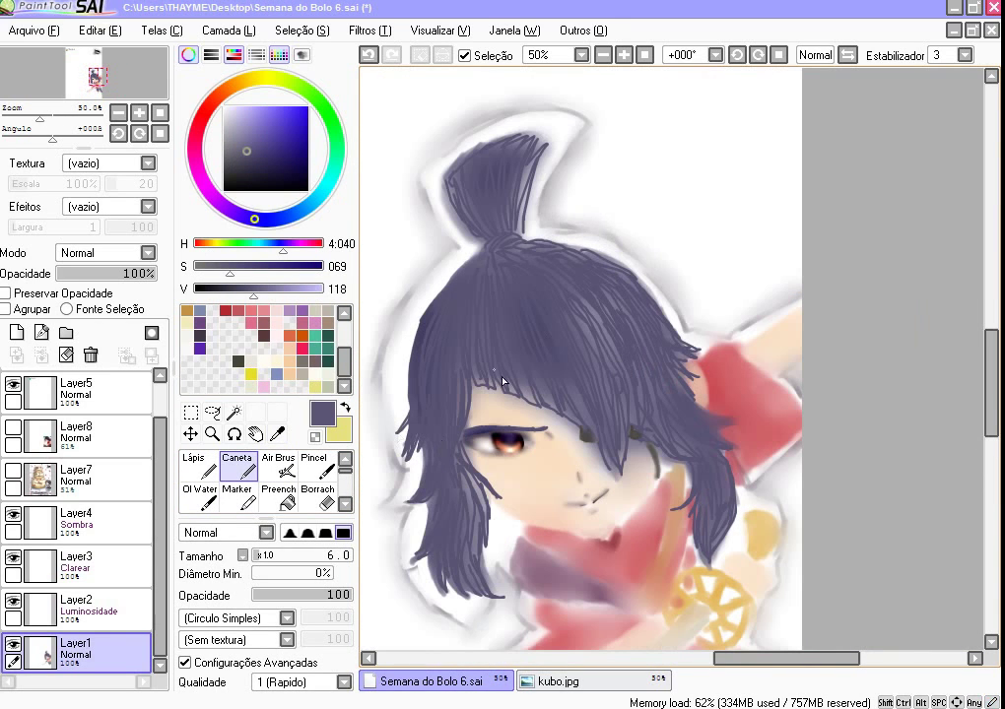
Step: Shade the hair in dark purple on the Sombra layer Layer4 and blend the shadows with the Blur brush
click(222, 203)
click(262, 160)
click(73, 519)
click(313, 463)
mouse_move(433, 374)
mouse_down()
mouse_move(552, 390)
mouse_move(635, 430)
mouse_move(410, 174)
mouse_move(552, 296)
mouse_move(411, 442)
mouse_move(526, 124)
mouse_up()
key(b)
mouse_move(427, 347)
mouse_down()
mouse_move(657, 286)
mouse_move(521, 382)
mouse_move(697, 522)
mouse_move(672, 362)
mouse_move(460, 447)
mouse_move(446, 547)
mouse_move(506, 258)
mouse_move(532, 212)
mouse_up()
Step: Deepen the hair shadows with a smaller brush and smooth them with a size 105 blur
key(b)
key(bracketleft)
key(bracketleft)
key(bracketleft)
key(bracketleft)
key(bracketleft)
mouse_move(413, 207)
mouse_down()
mouse_move(666, 404)
mouse_move(539, 352)
mouse_up()
key(minus)
key(b)
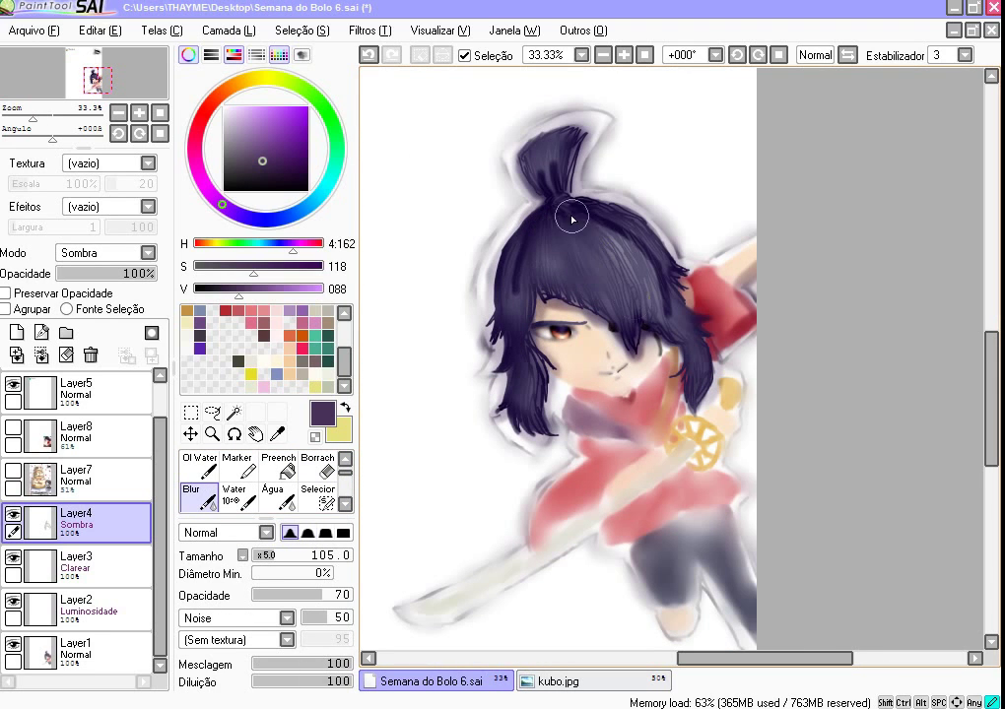
Step: Shade the scarf, tunic and sword edges in purple with a size 30 brush, and the facial features at size 15
key(b)
scroll(591, 360, up, 3)
scroll(599, 284, down, 2)
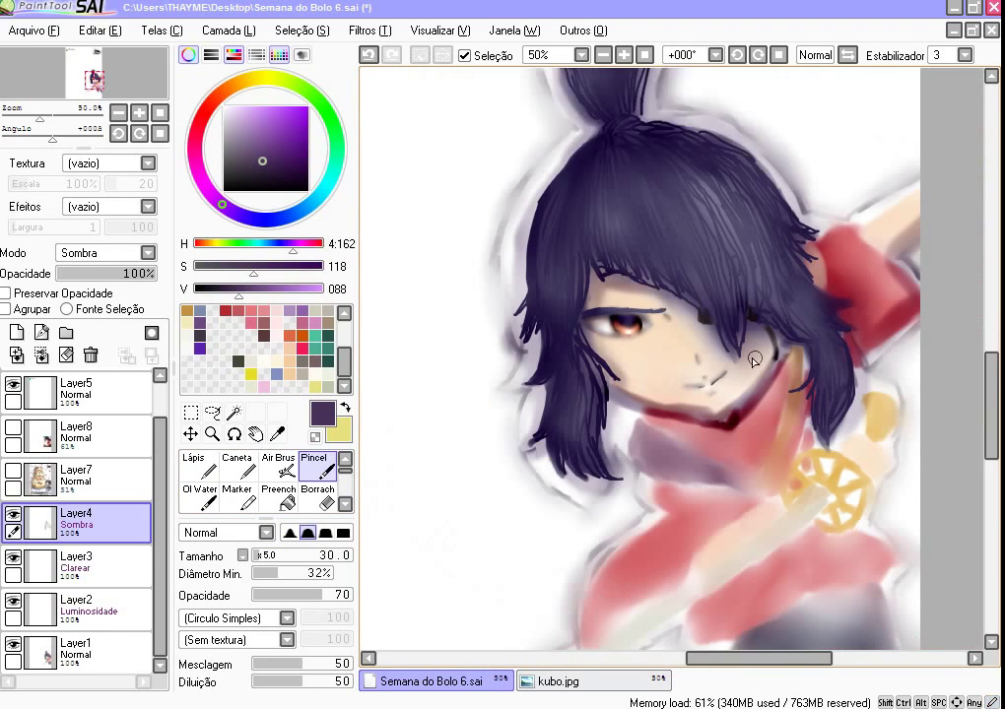
scroll(815, 445, down, 1)
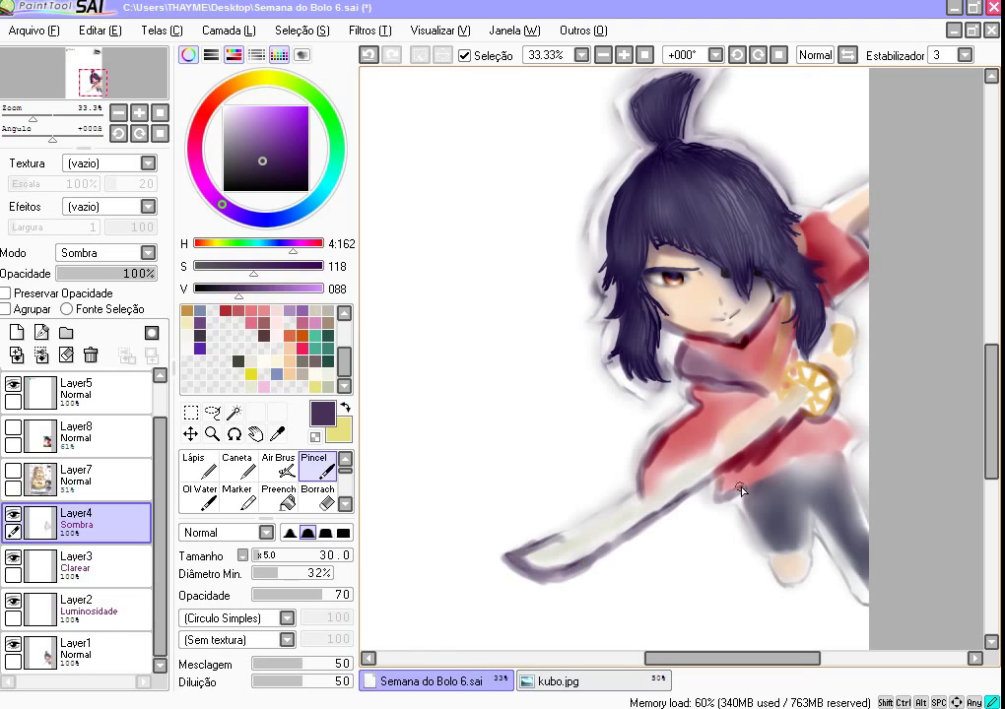
scroll(660, 281, up, 4)
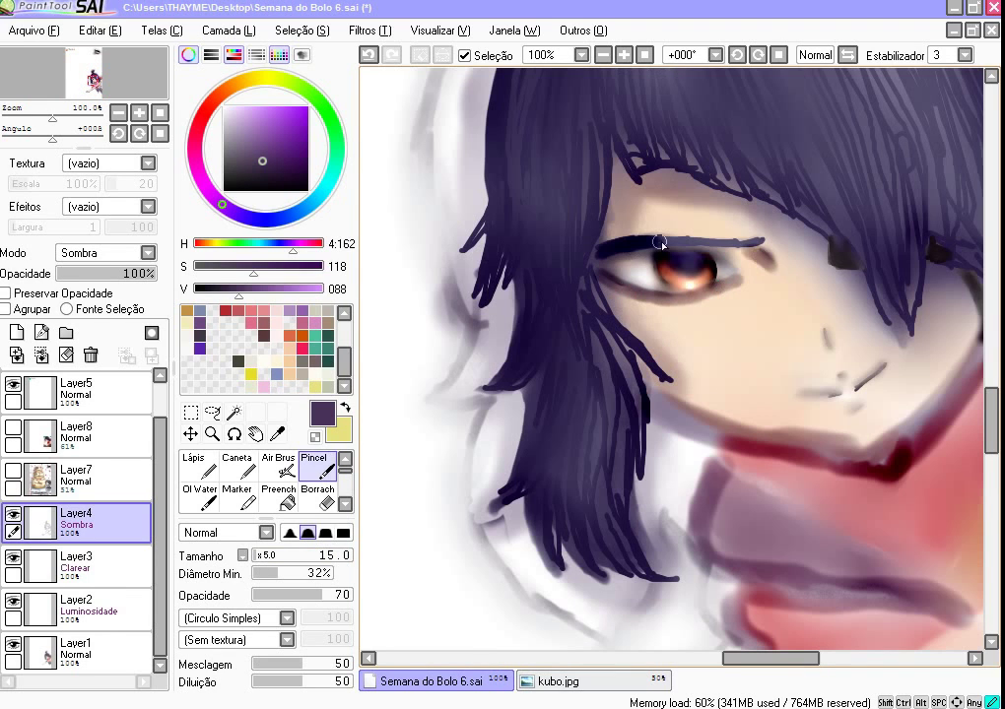
scroll(660, 260, down, 1)
scroll(256, 483, down, 1)
Step: Blend the purple shadows on the face, clothes and sword with the Blur brush at sizes 40 to 70
click(191, 497)
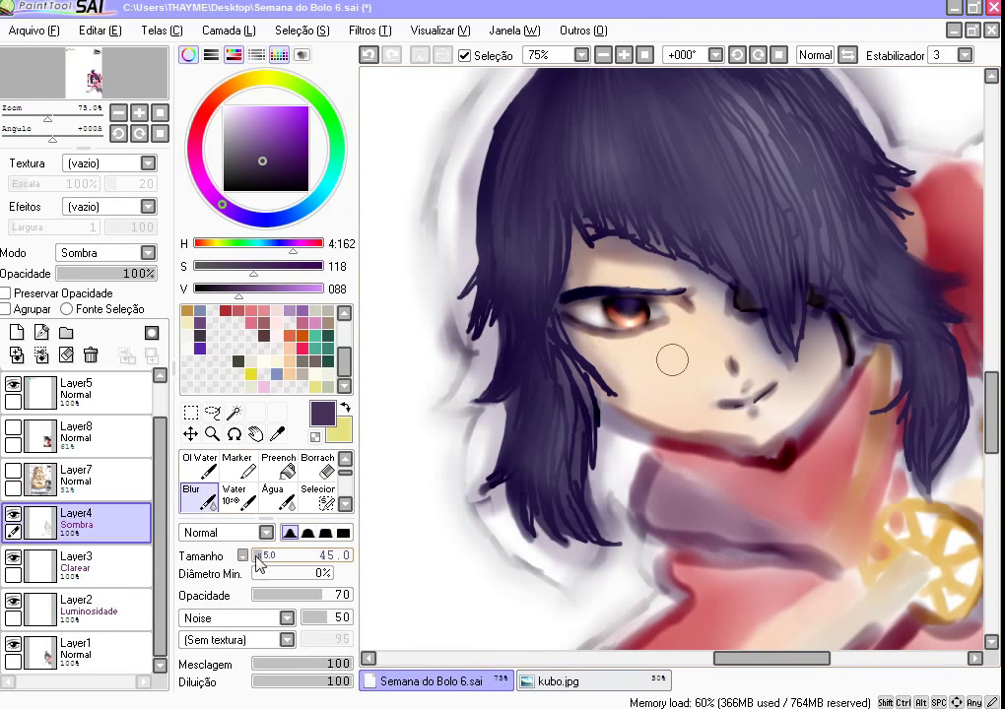
mouse_move(687, 325)
mouse_down()
mouse_move(634, 403)
mouse_move(780, 418)
mouse_move(727, 385)
mouse_move(643, 434)
mouse_move(859, 357)
mouse_up()
scroll(706, 463, down, 3)
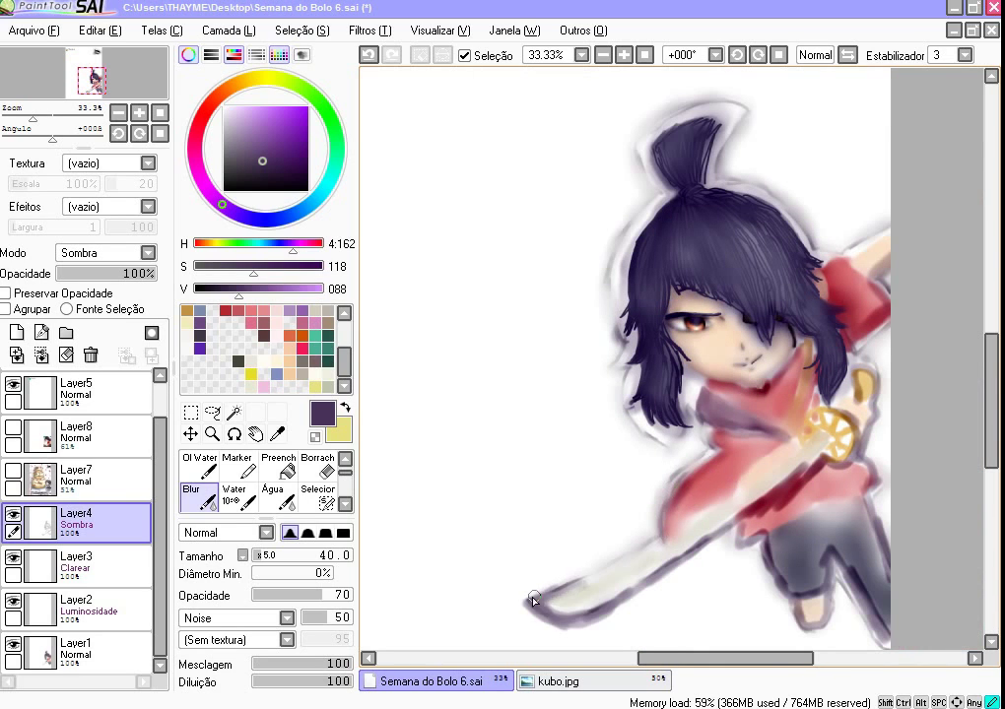
drag(532, 599, 561, 621)
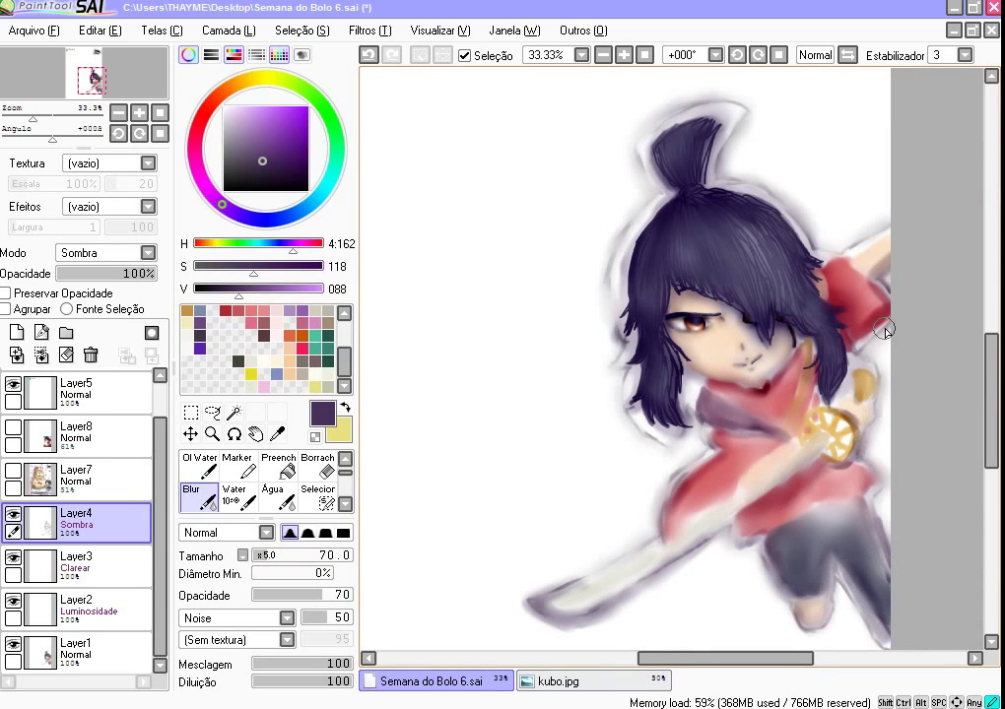
scroll(709, 462, down, 1)
scroll(658, 461, down, 2)
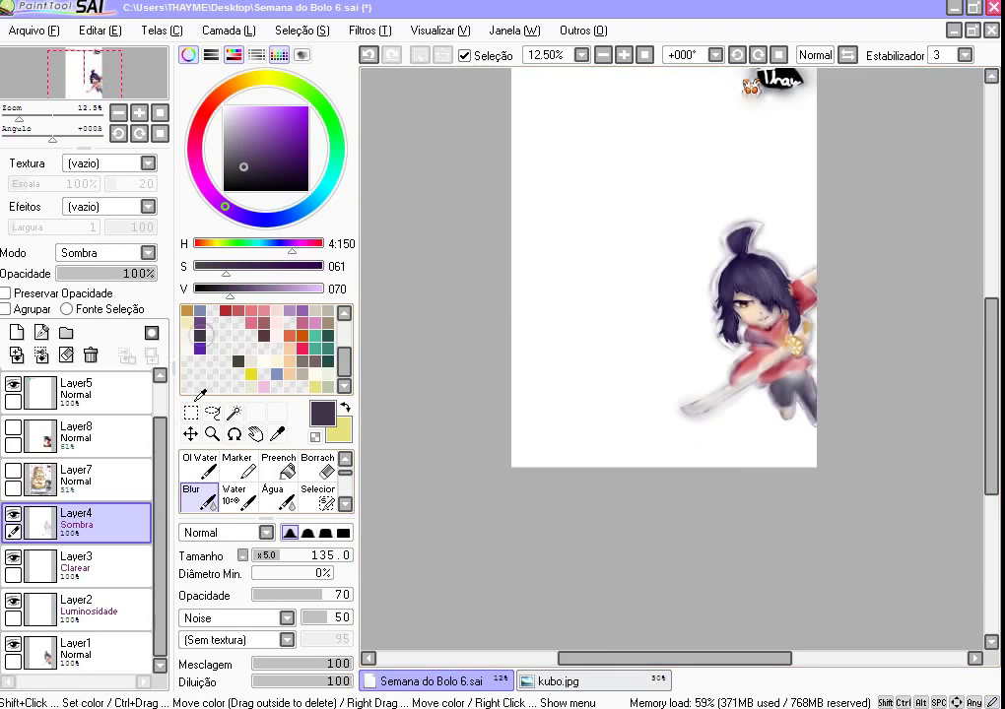
Step: Outline the white border around the sword and legs in dark grey-purple on Layer1 with a size 10 brush
key(b)
scroll(665, 365, up, 4)
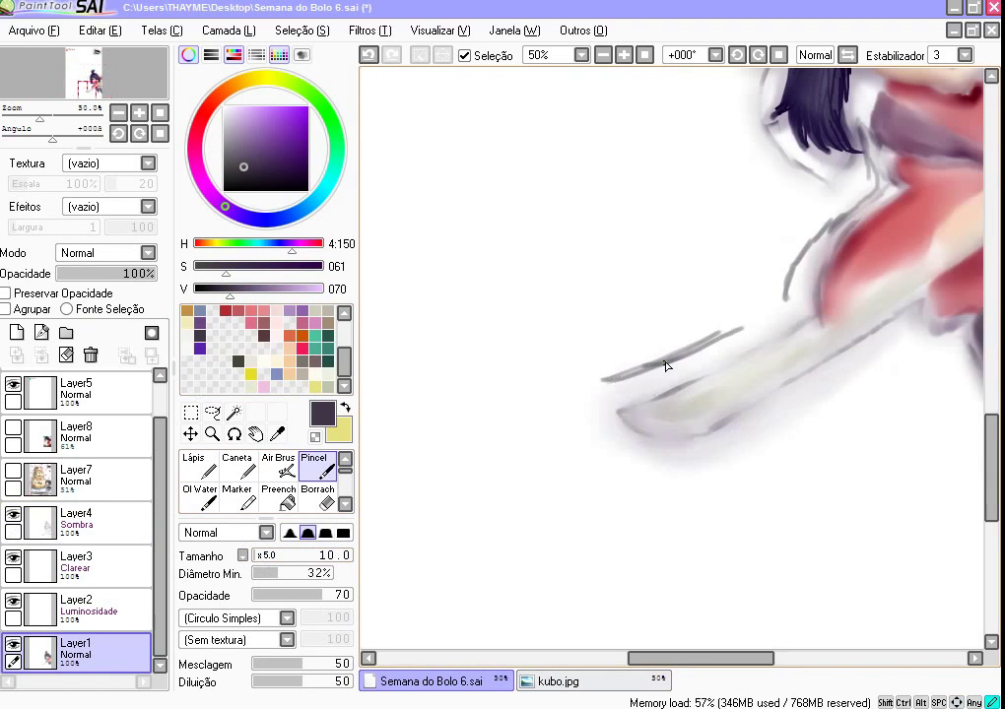
drag(665, 366, 638, 433)
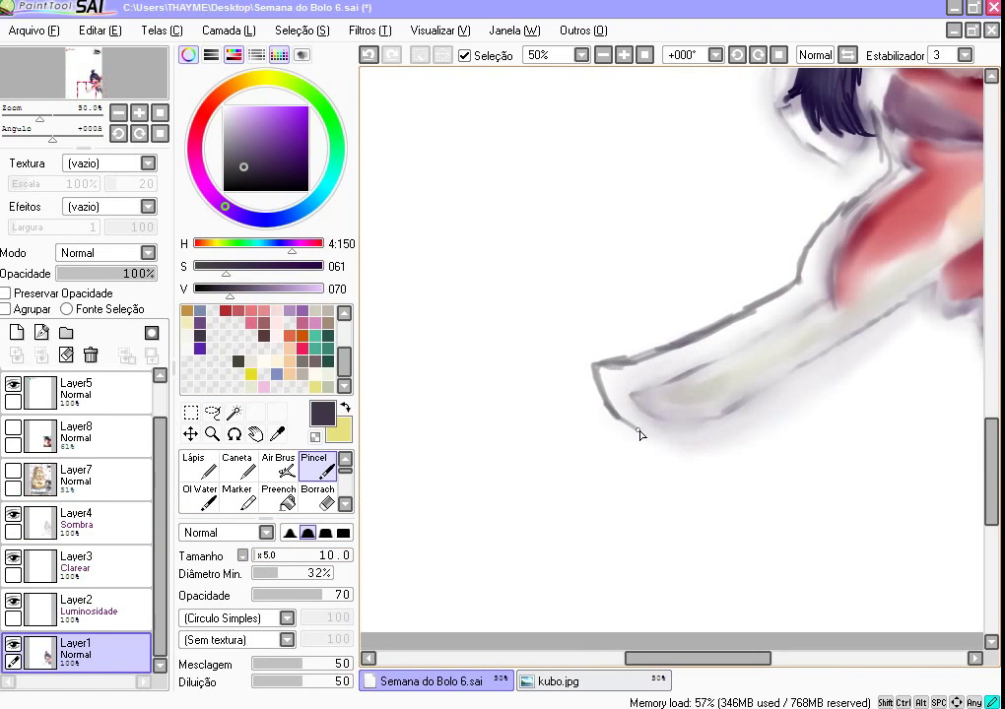
scroll(889, 332, down, 1)
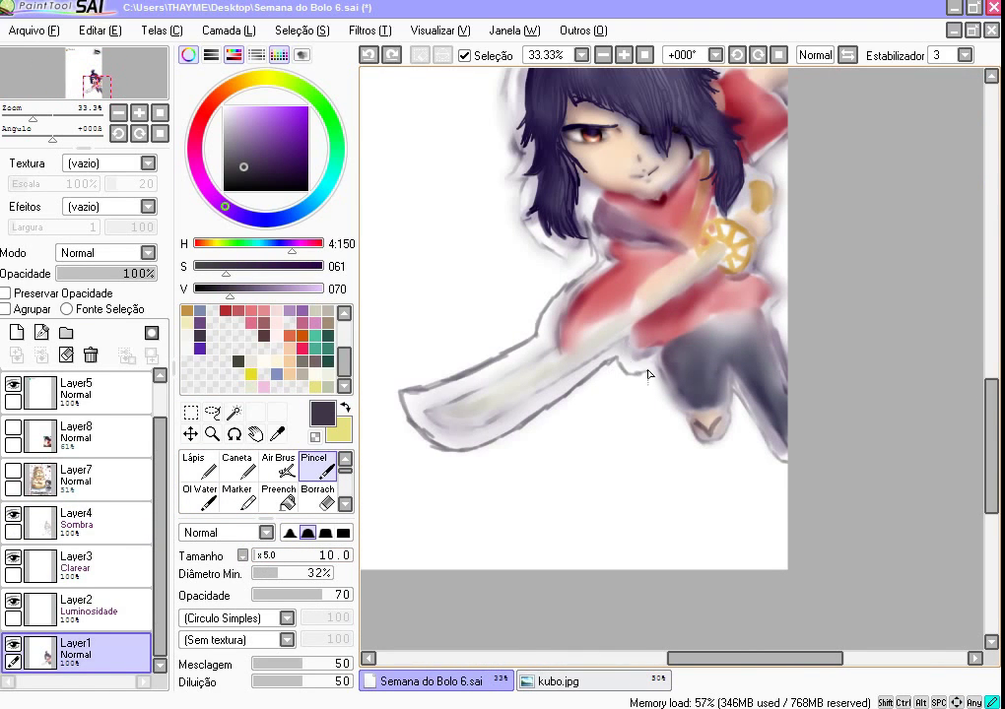
key(e)
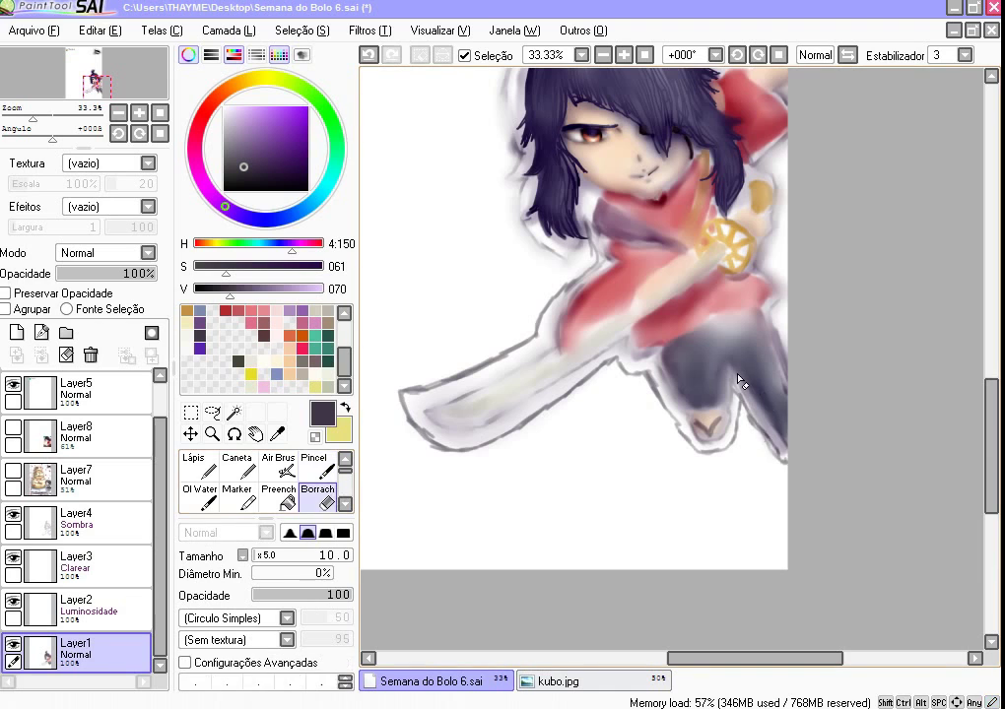
key(e)
scroll(578, 169, down, 1)
Step: Outline the white border around the hair, topknot and raised arm with the size 10 brush
scroll(610, 374, up, 3)
key(e)
key(u)
key(b)
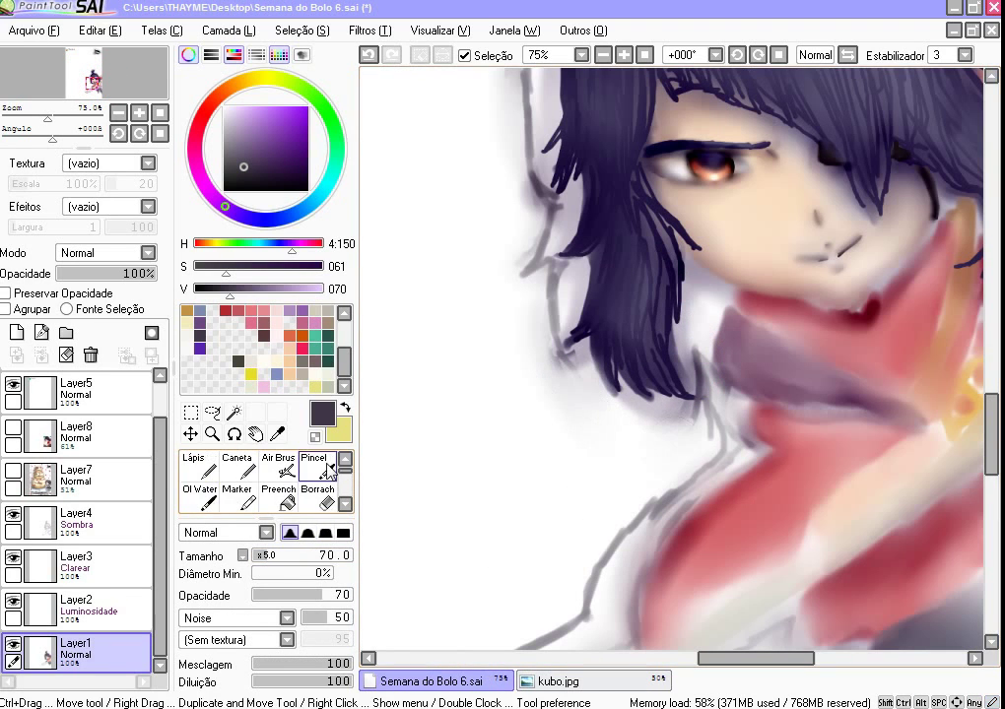
scroll(672, 400, down, 4)
scroll(673, 401, up, 2)
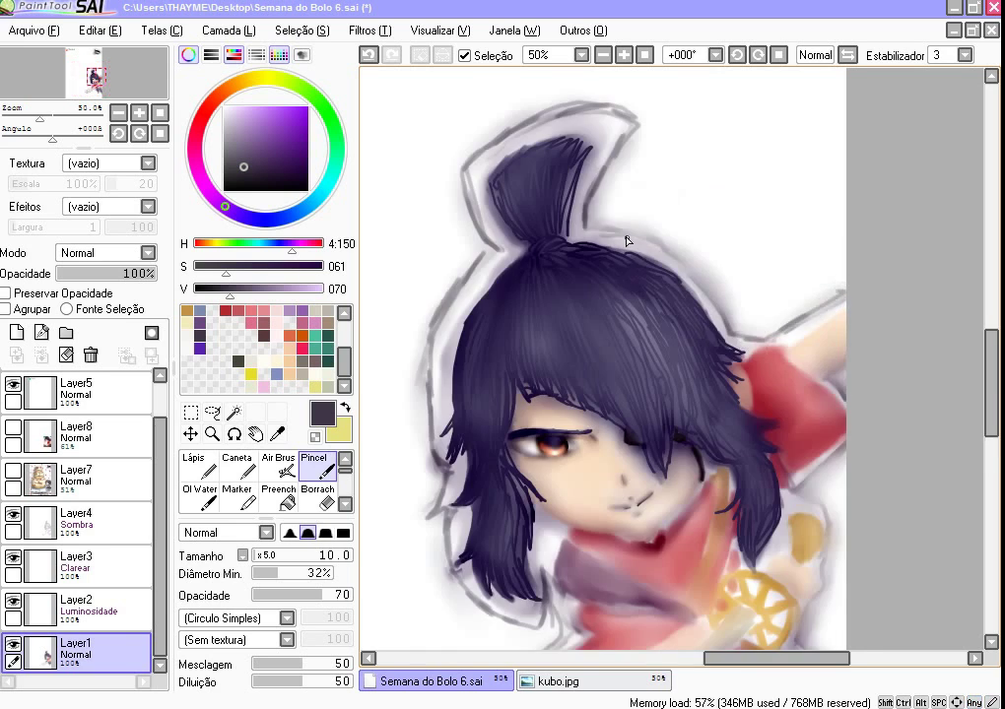
Step: Draw the blade's edges, the sleeve folds and the forearm line in dark grey-purple at size 10
scroll(764, 382, down, 1)
scroll(741, 470, up, 1)
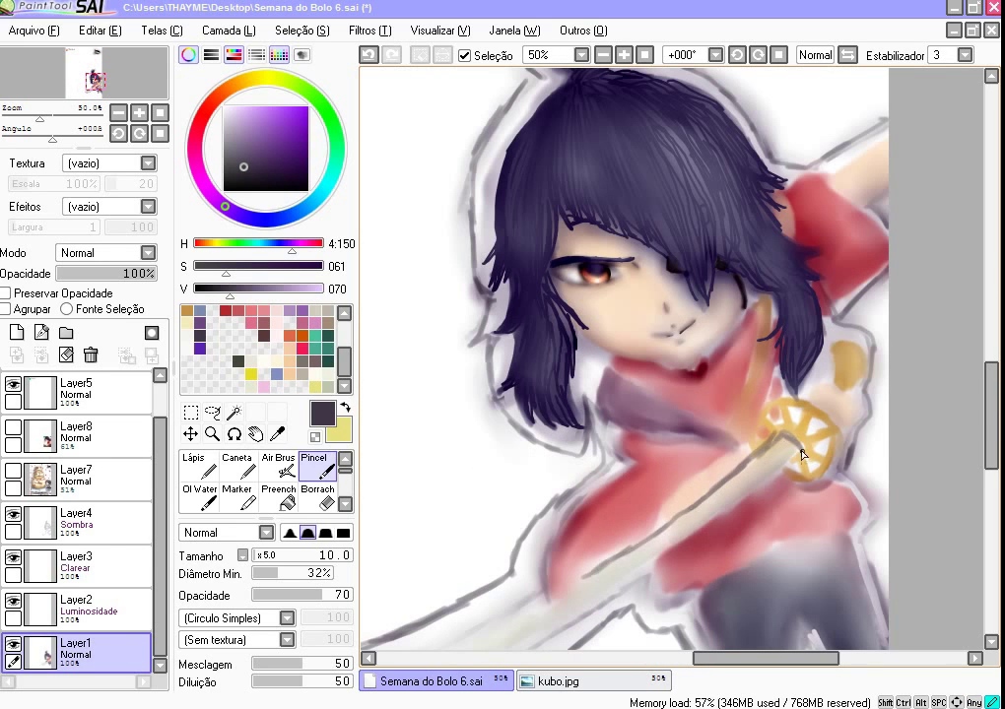
scroll(701, 530, down, 1)
scroll(697, 421, up, 4)
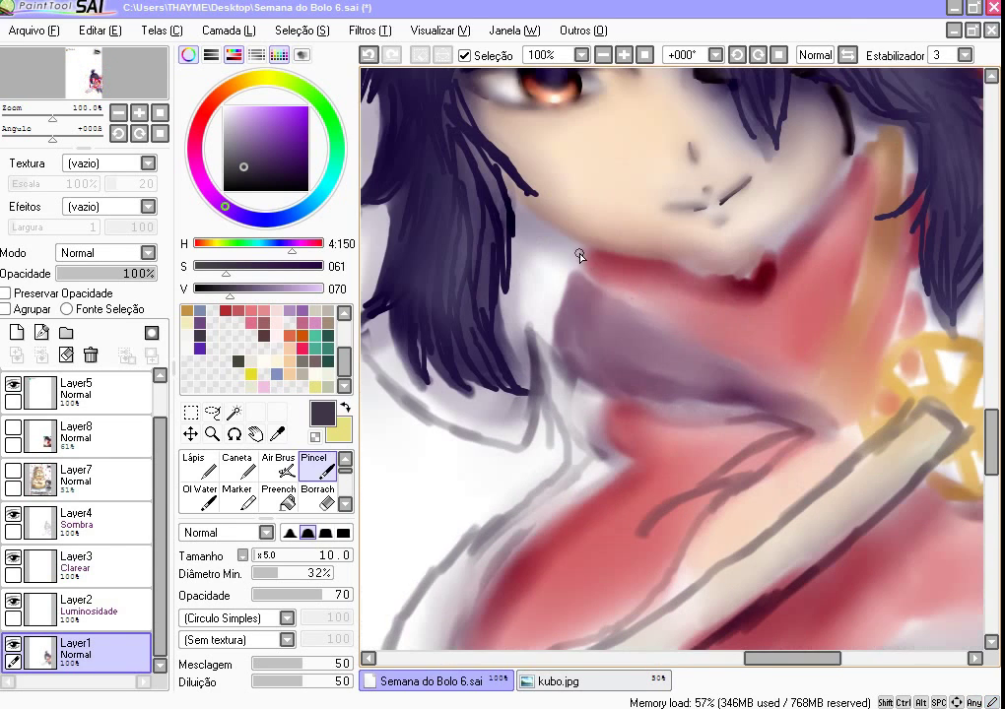
scroll(722, 278, down, 3)
scroll(870, 358, down, 3)
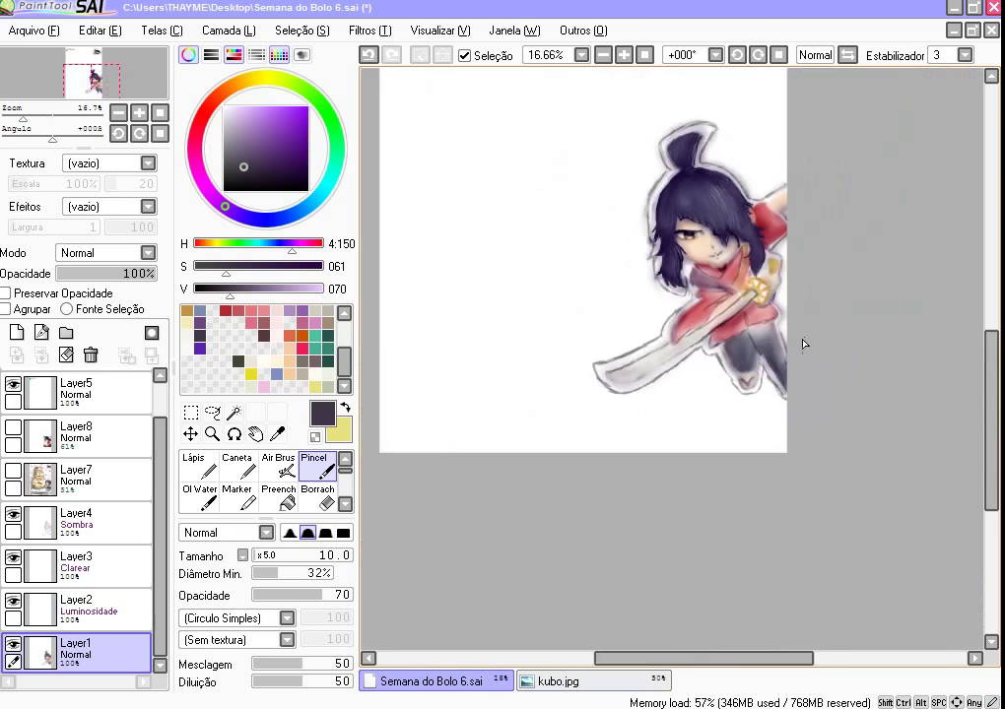
Step: Outline the scarf folds, tunic hem, hand and sword hilt with the size 10 brush
scroll(801, 340, up, 3)
scroll(764, 275, up, 2)
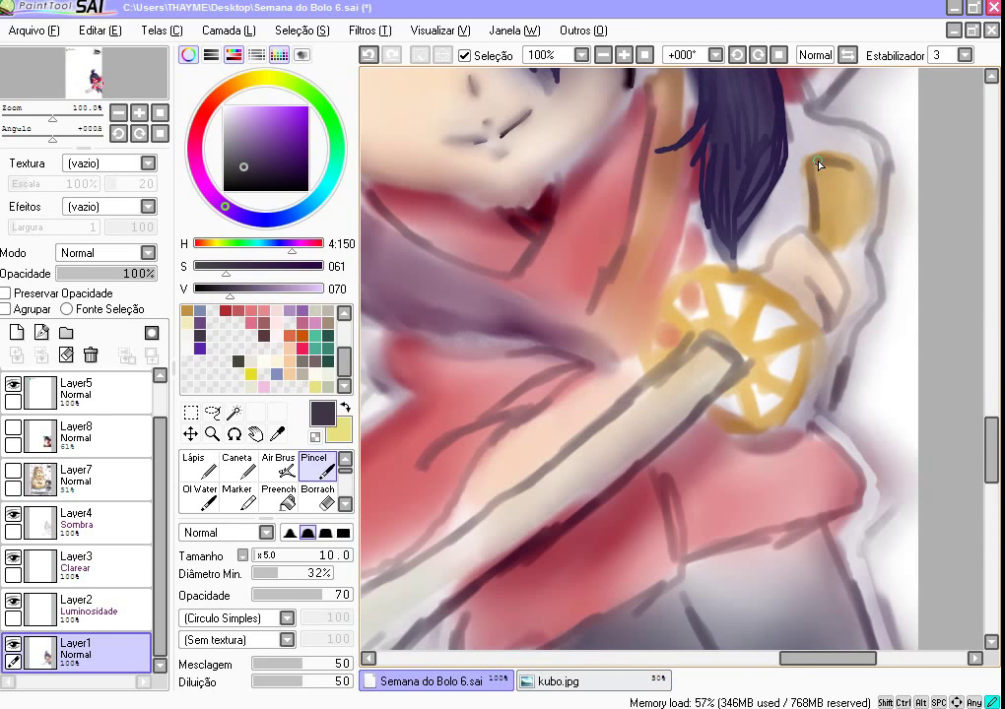
scroll(818, 164, down, 1)
scroll(780, 330, up, 1)
Step: Fill the openings of the sword guard with the tunic's red and soften the clothing lines with a size 70 blur
alt+click(744, 421)
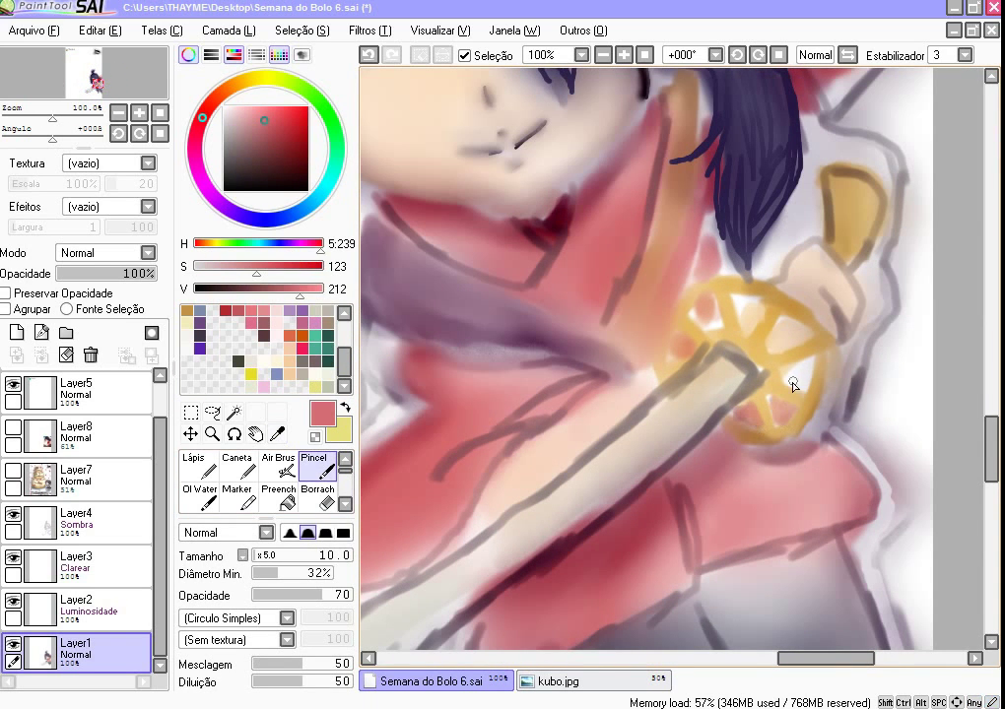
scroll(795, 448, down, 1)
scroll(591, 463, up, 1)
key(b)
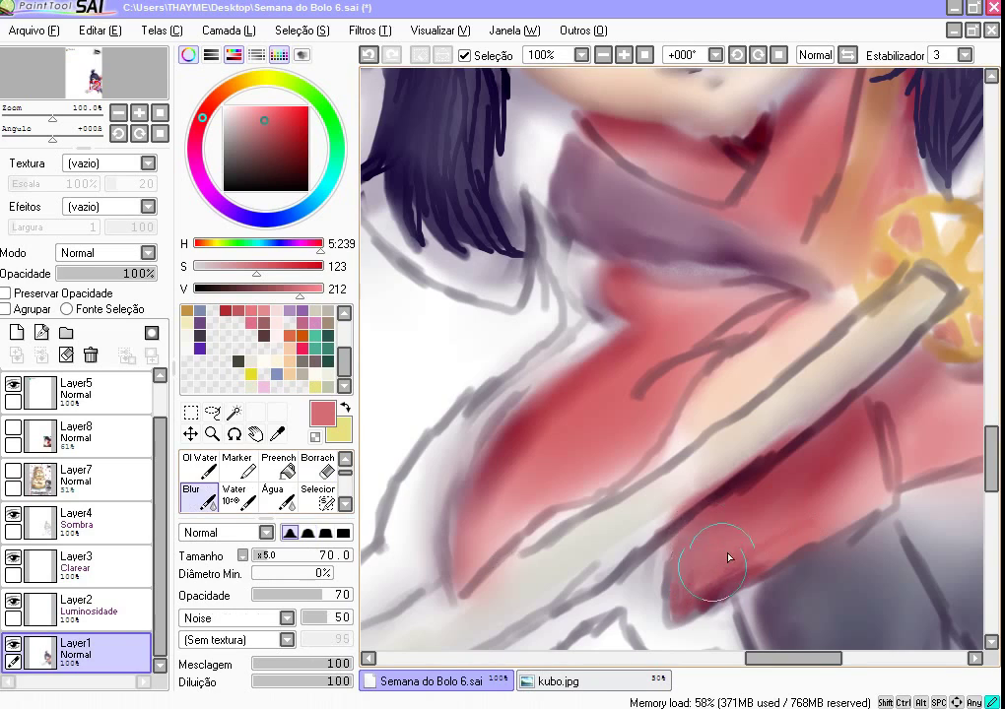
scroll(729, 556, down, 4)
scroll(678, 414, up, 1)
Step: Draw the blade's lower edge in dark grey-purple at size 10 and soften the lines with a size 55 blur
ctrl+shift+click(678, 414)
ctrl+shift+click(719, 353)
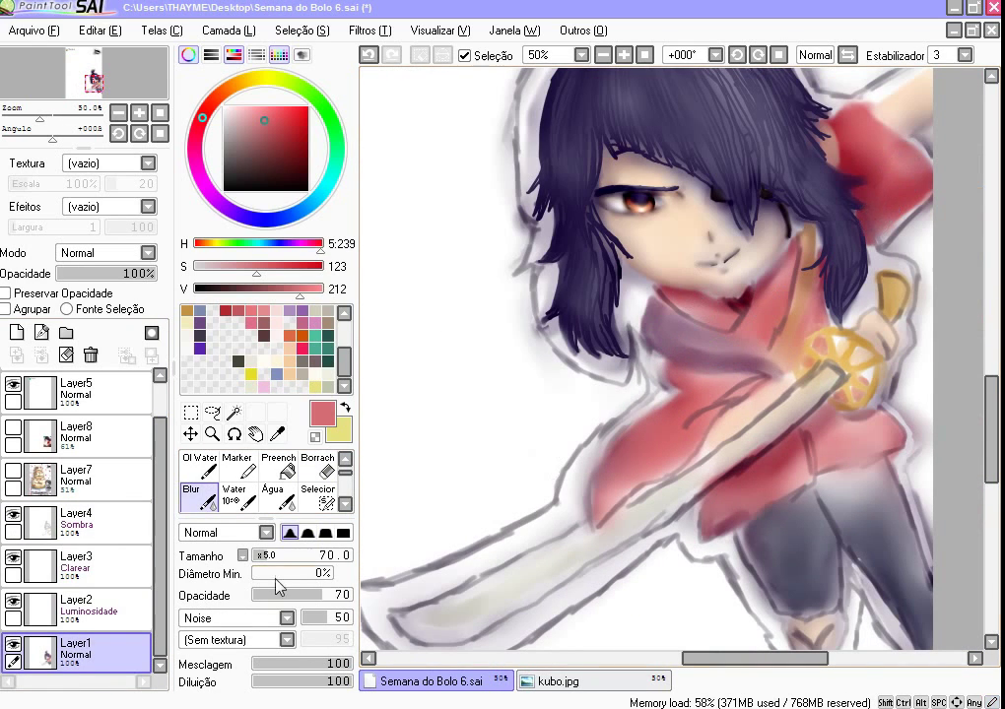
key(b)
alt+click(529, 615)
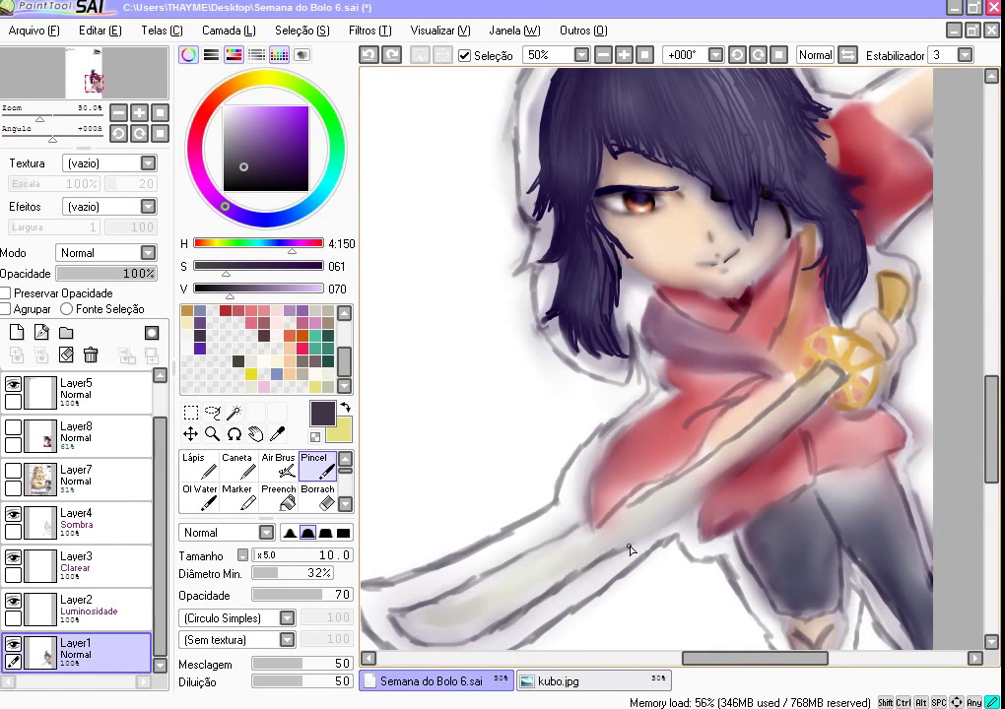
scroll(777, 448, down, 3)
scroll(566, 386, up, 2)
key(b)
scroll(609, 433, down, 1)
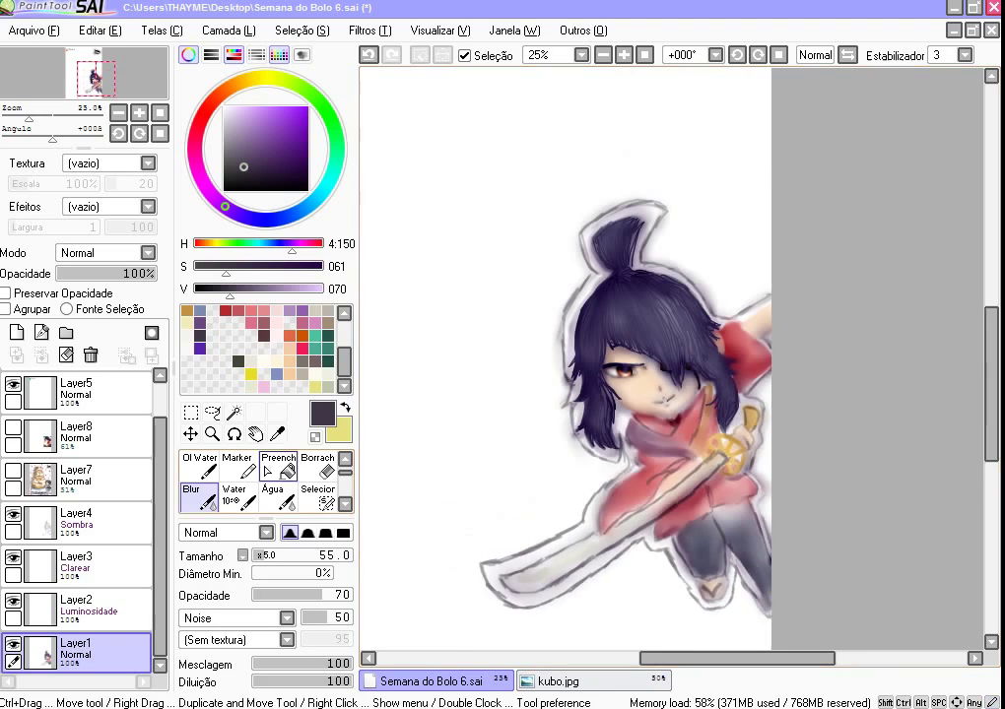
Step: Highlight the face and arms in pale peach on the Luminosidade layer Layer2 and blend with a size 85 blur
scroll(673, 361, up, 2)
key(b)
ctrl+shift+click(673, 361)
alt+click(673, 360)
drag(277, 555, 300, 557)
scroll(718, 400, up, 1)
scroll(872, 260, down, 2)
scroll(695, 360, down, 1)
scroll(695, 359, up, 2)
key(b)
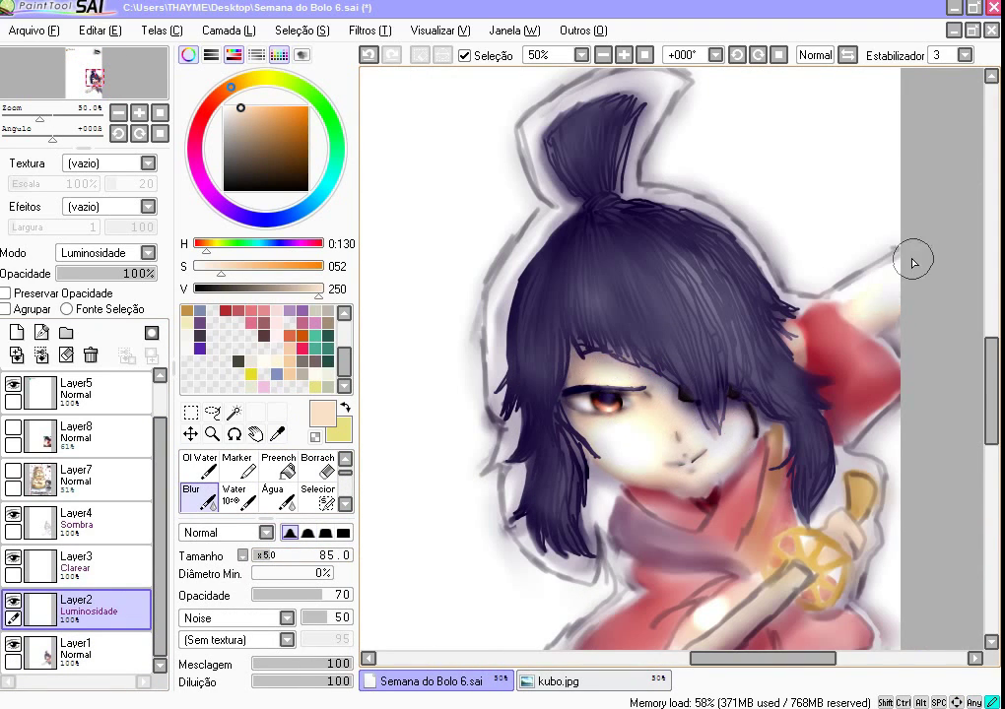
Step: Paint blue-violet highlights across the hair and topknot on the Luminosidade layer with a size 55 brush
scroll(744, 466, down, 1)
scroll(664, 347, up, 1)
key(b)
alt+click(664, 348)
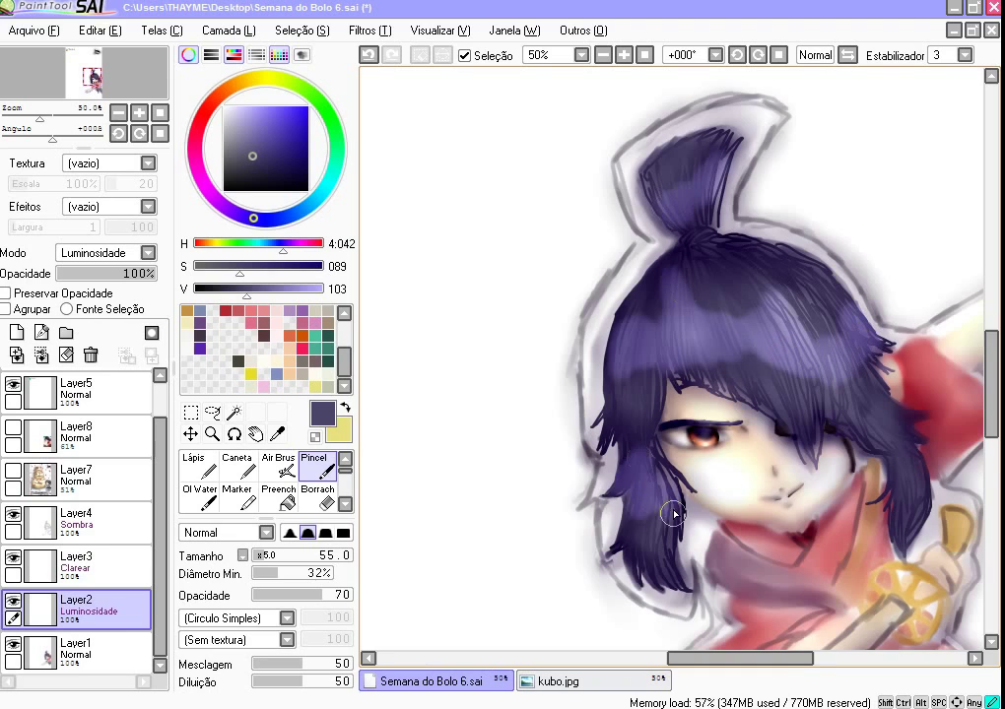
scroll(841, 387, down, 4)
scroll(801, 412, up, 3)
Step: Highlight the red clothes and grey trousers with colours sampled from them, and blend all highlights with a size 120 blur
alt+click(674, 506)
scroll(789, 471, down, 2)
scroll(789, 497, up, 1)
alt+click(641, 489)
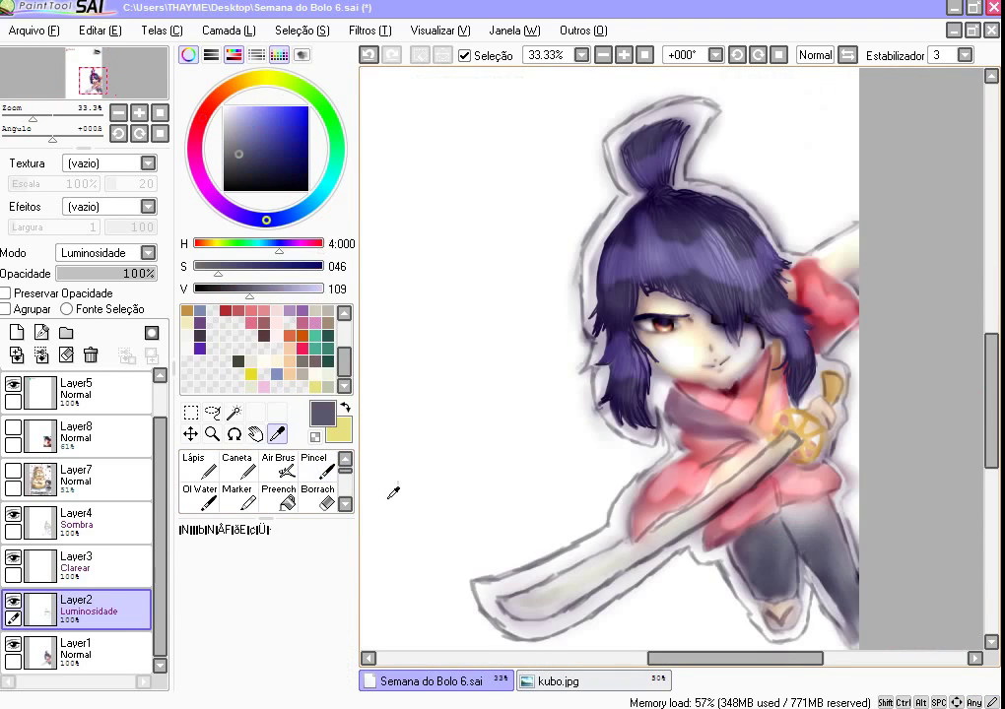
click(194, 495)
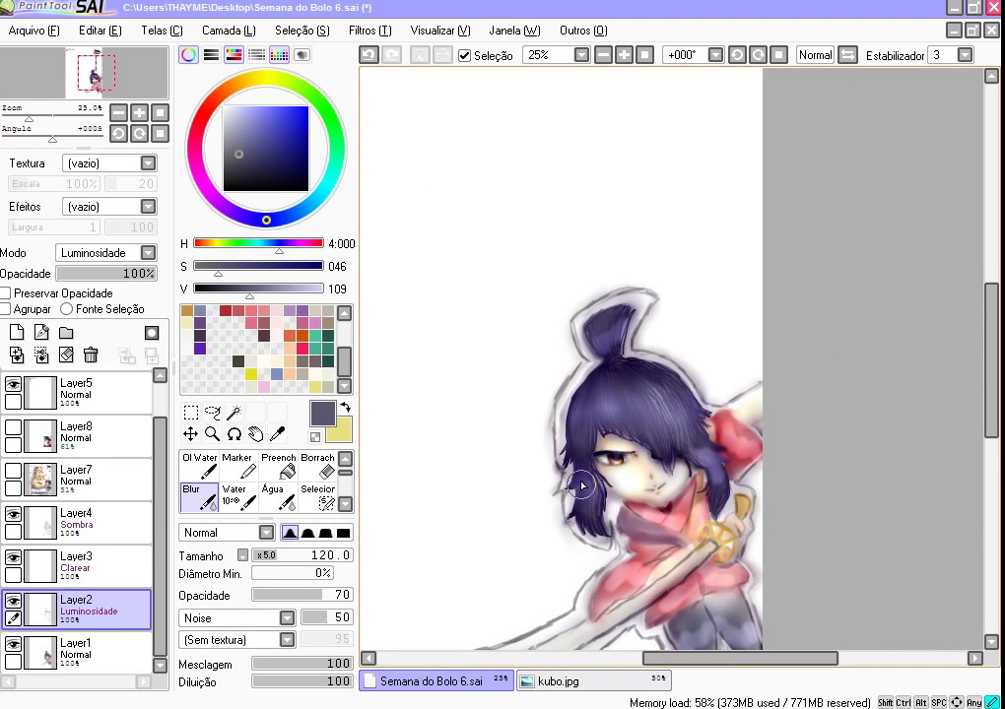
drag(640, 567, 645, 488)
Step: Deepen the shadows of the red clothes on the Sombra layer Layer4 with a sampled red size 55 brush
click(79, 518)
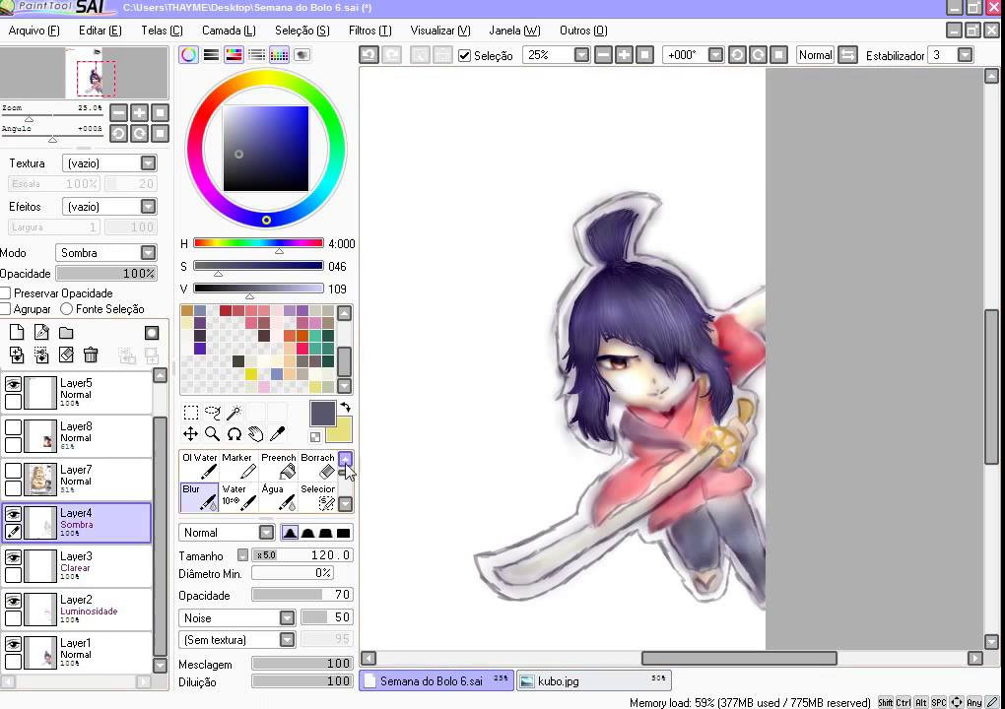
key(b)
key(b)
alt+click(665, 455)
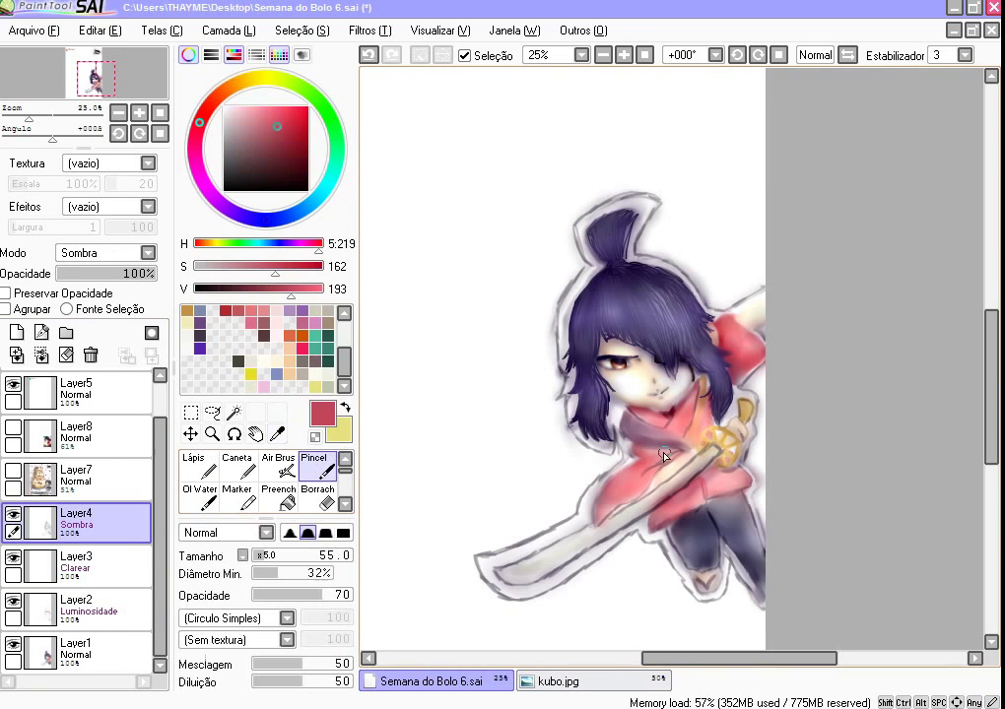
key(b)
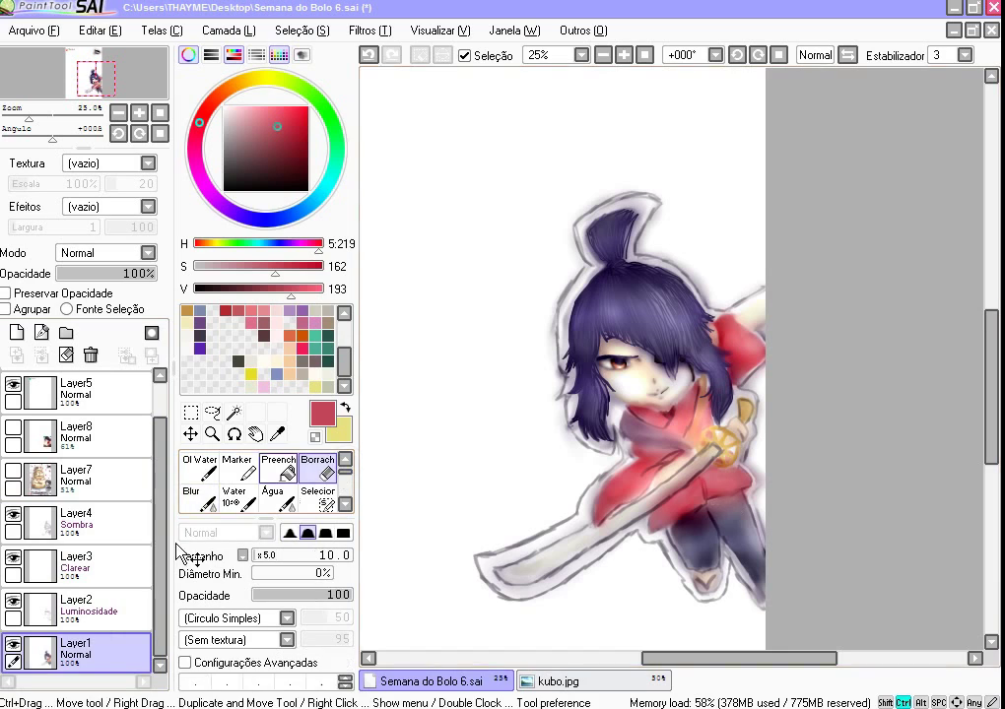
Step: Shade the blade in grey and the guard and hilt in yellow on Layer4, and blend with a size 85 blur
click(79, 517)
click(314, 463)
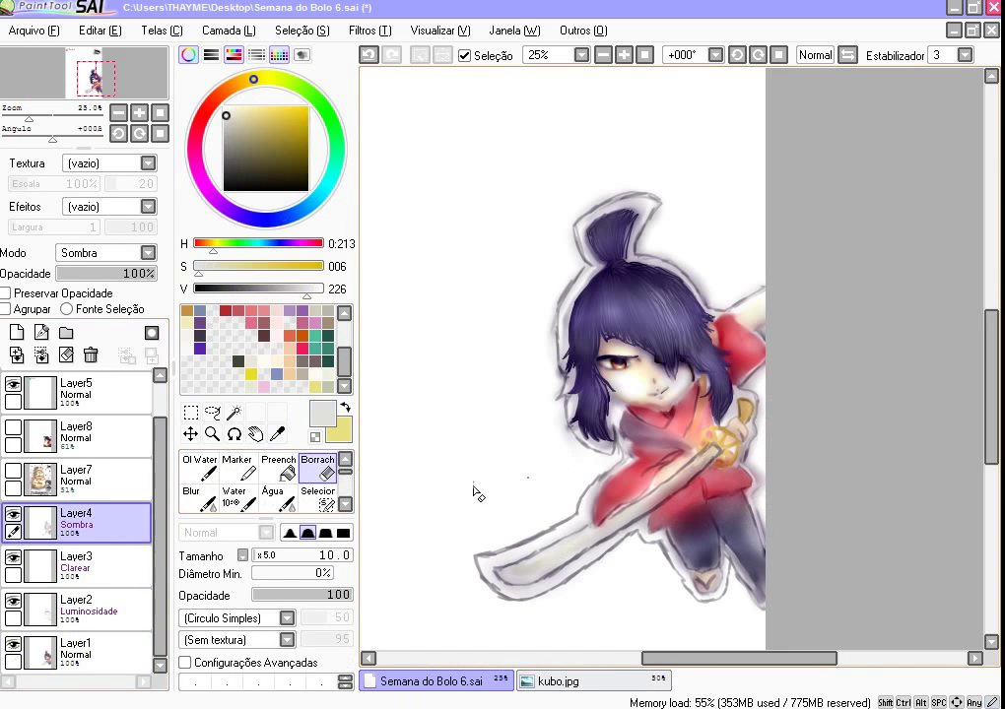
key(b)
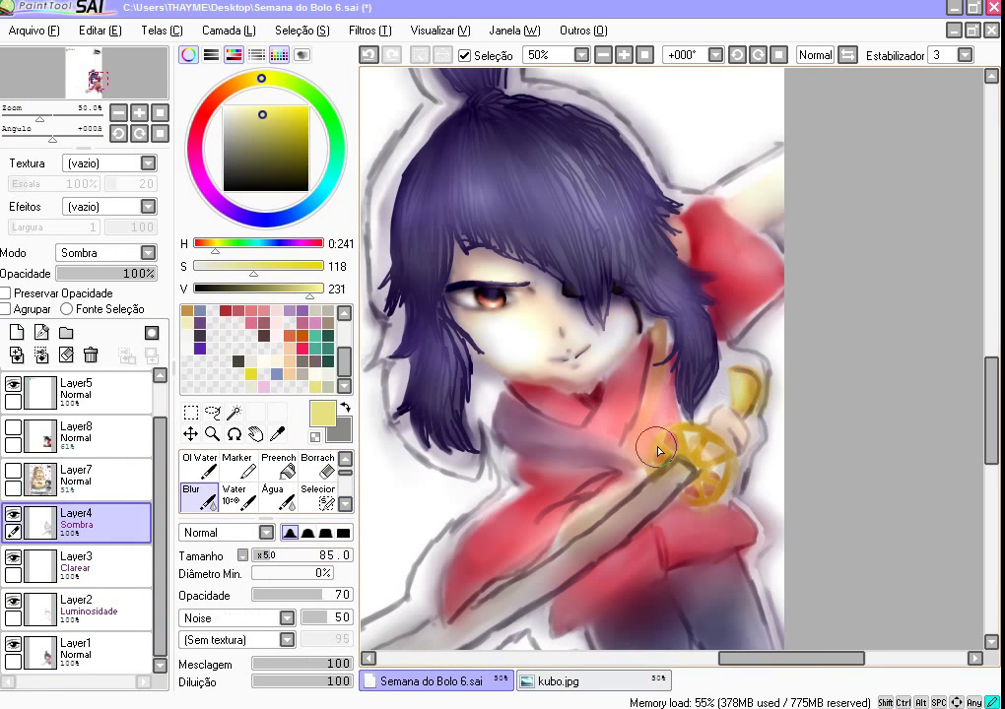
scroll(403, 411, down, 1)
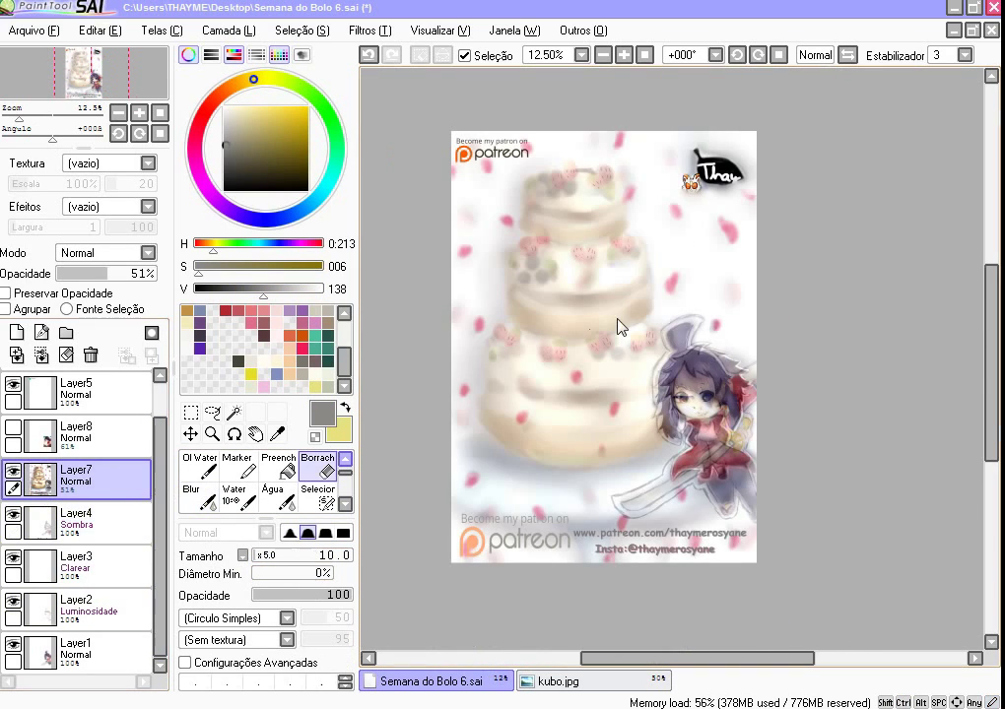
Step: Erase the character's traces from background Layer7 with a size 85 eraser and smooth the area with a size 500 blur
scroll(617, 325, up, 2)
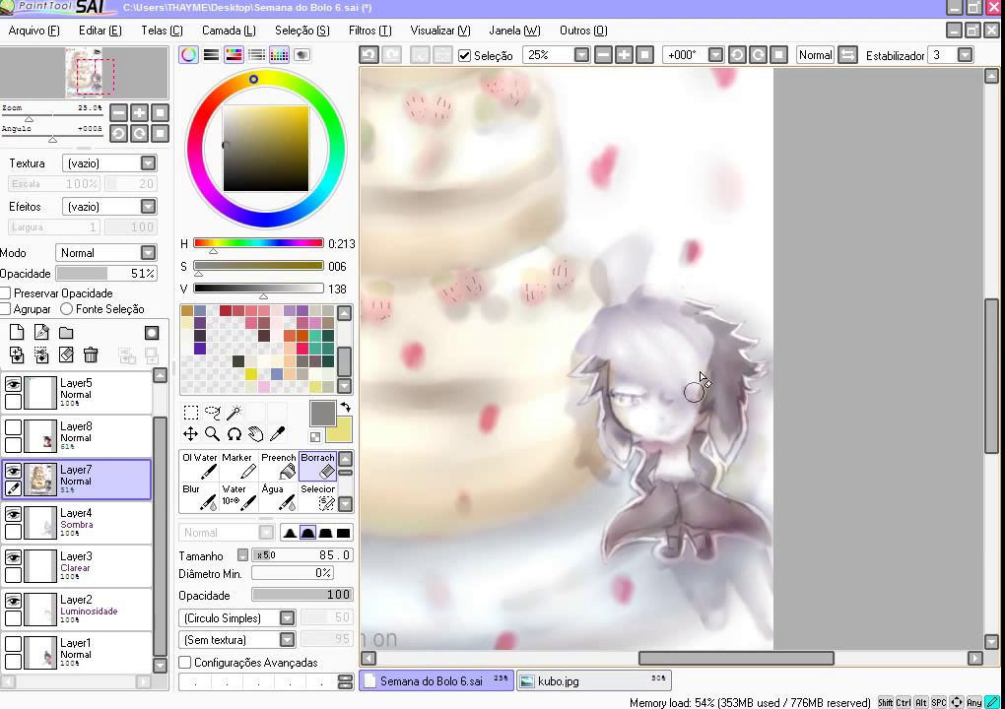
mouse_move(710, 313)
mouse_down()
mouse_move(730, 419)
mouse_move(650, 461)
mouse_up()
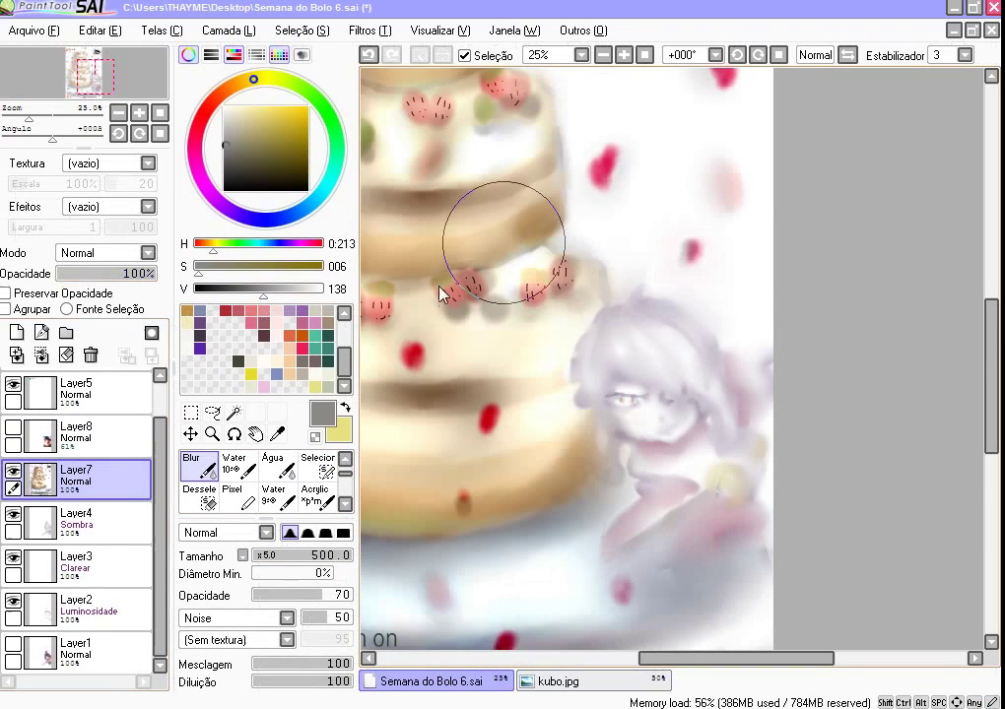
scroll(663, 273, down, 1)
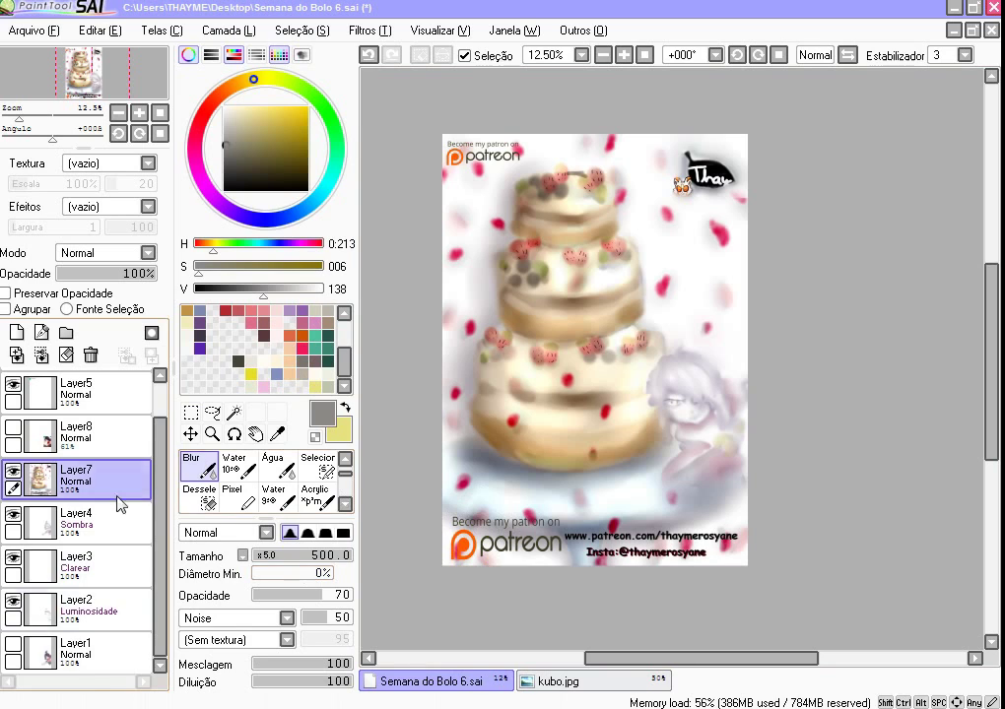
Step: Move the cake background Layer7 below Layer1 in the layer order
drag(93, 479, 95, 655)
key(ctrl+z)
drag(93, 480, 99, 652)
Step: Erase the lower Patreon logo and footer text from Layer7 with a size 90 eraser and blur the cleared area
key(e)
drag(452, 519, 737, 535)
key(b)
key(e)
drag(576, 536, 702, 545)
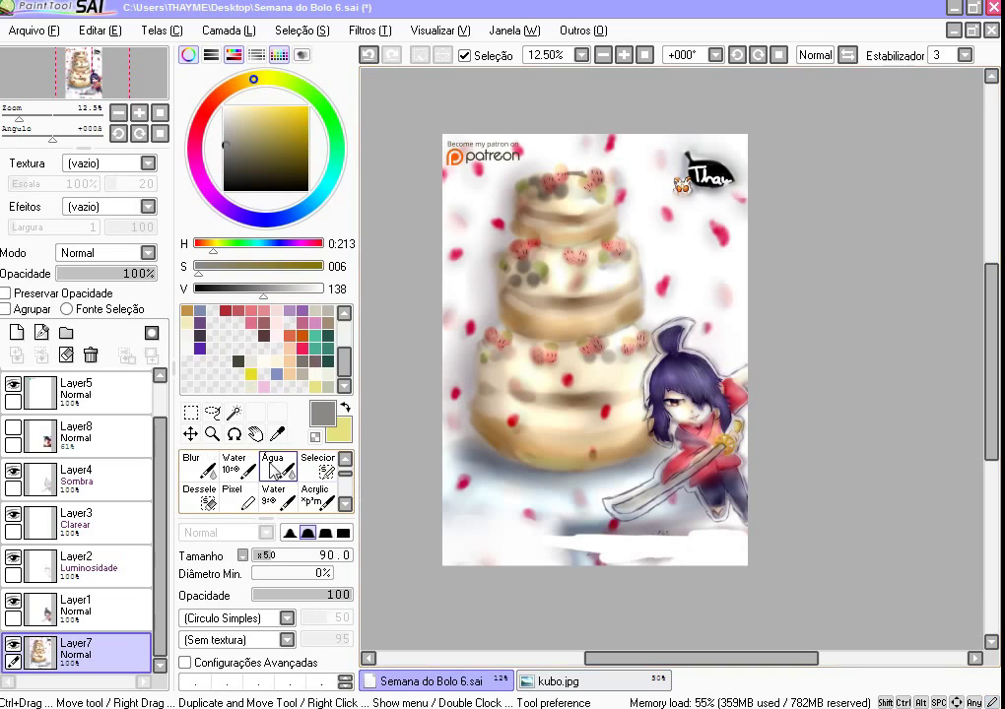
click(192, 465)
key(bracketright)
key(b)
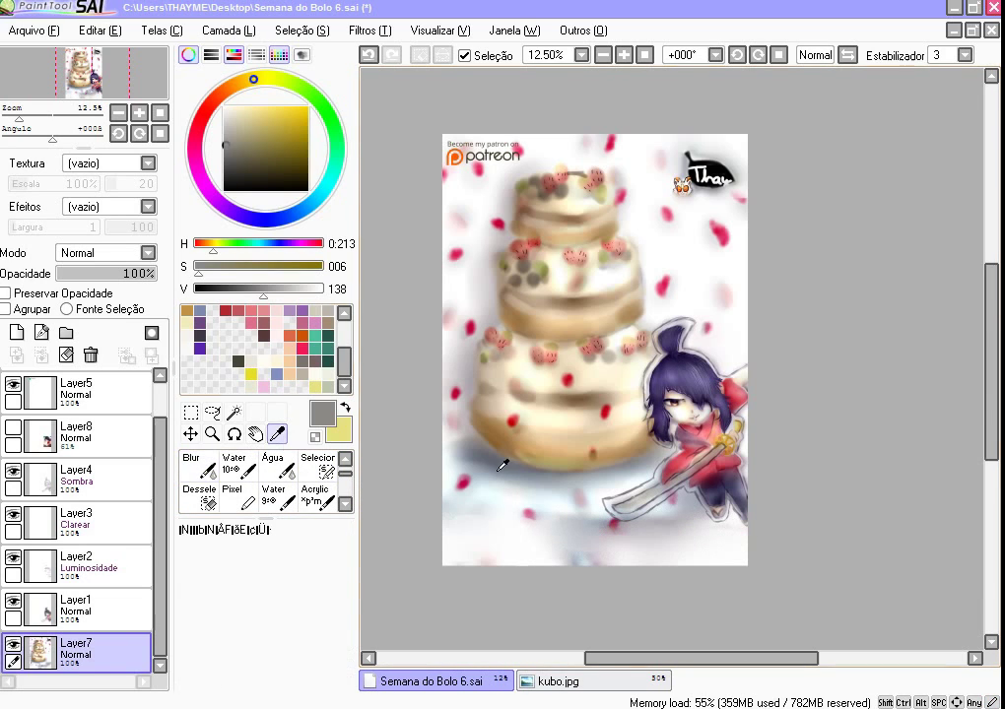
Step: Paint the cake plate's rim and stand in sampled blue-grey at size 100, blending at size 165 and trimming the edges with a size 90 eraser
alt+click(473, 526)
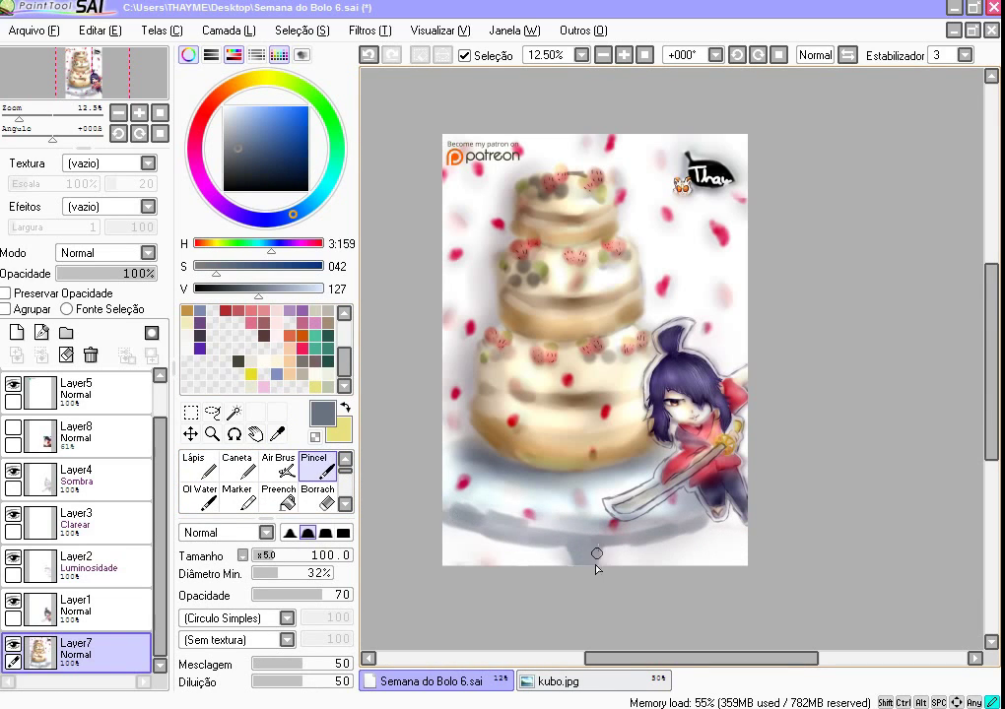
key(b)
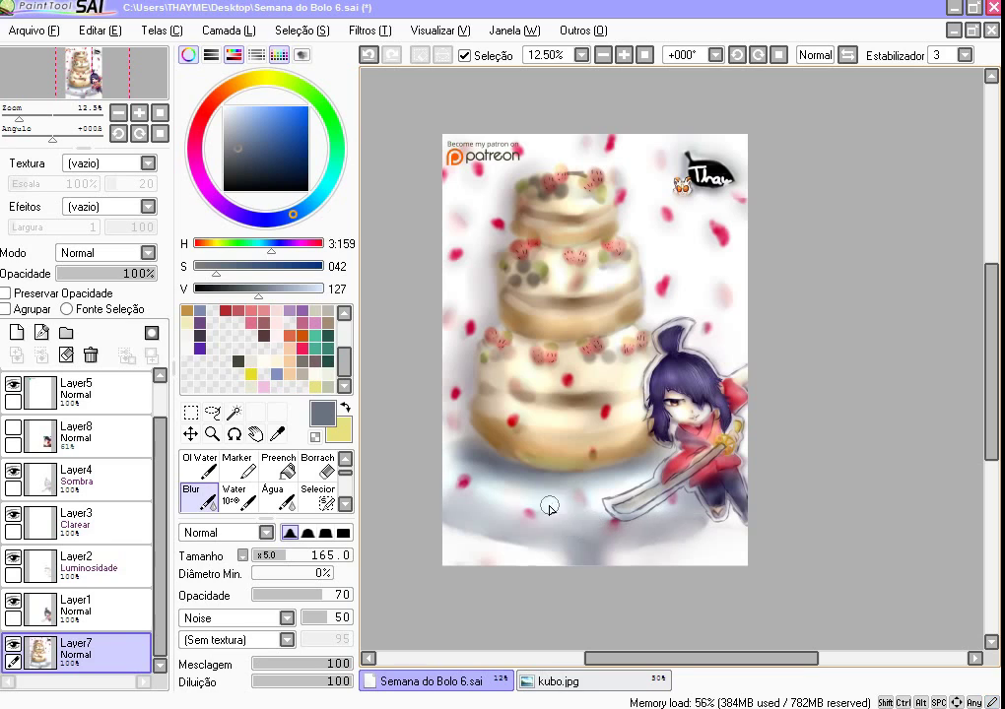
key(e)
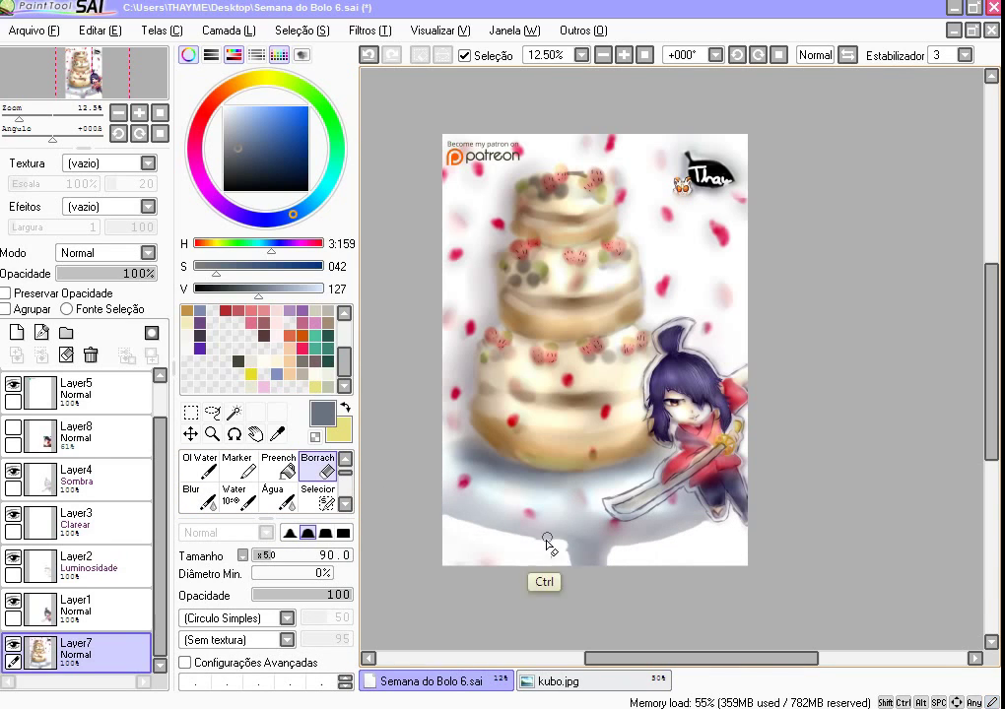
scroll(266, 482, down, 2)
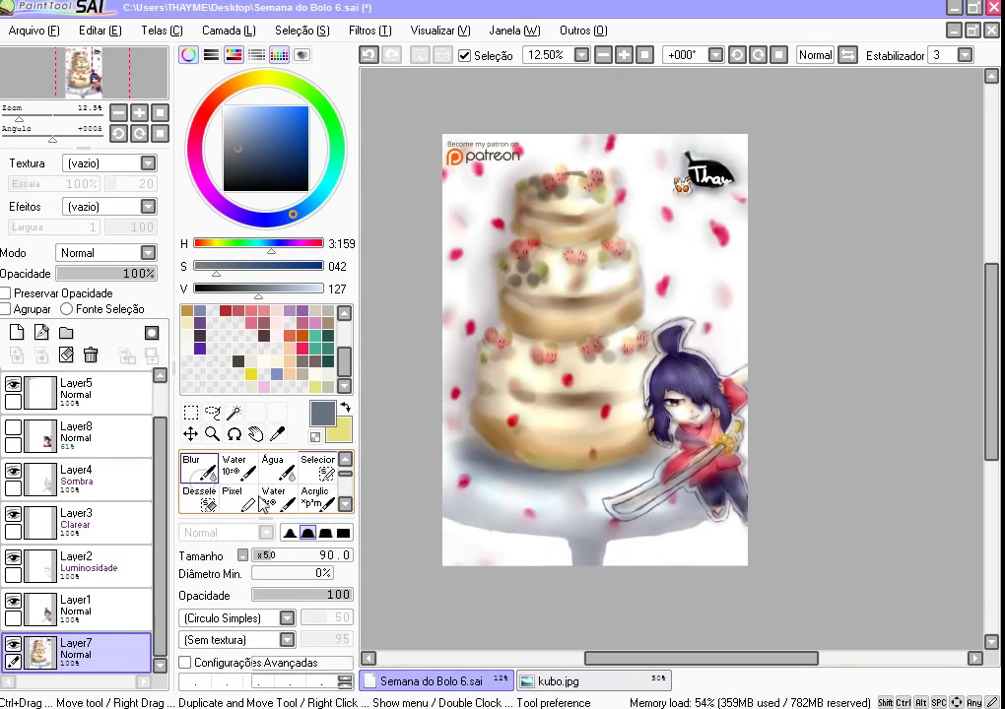
Step: Airbrush crimson petals in the white area below the cake plate on Layer7 at size 49
click(285, 361)
key(b)
scroll(468, 556, up, 1)
click(278, 463)
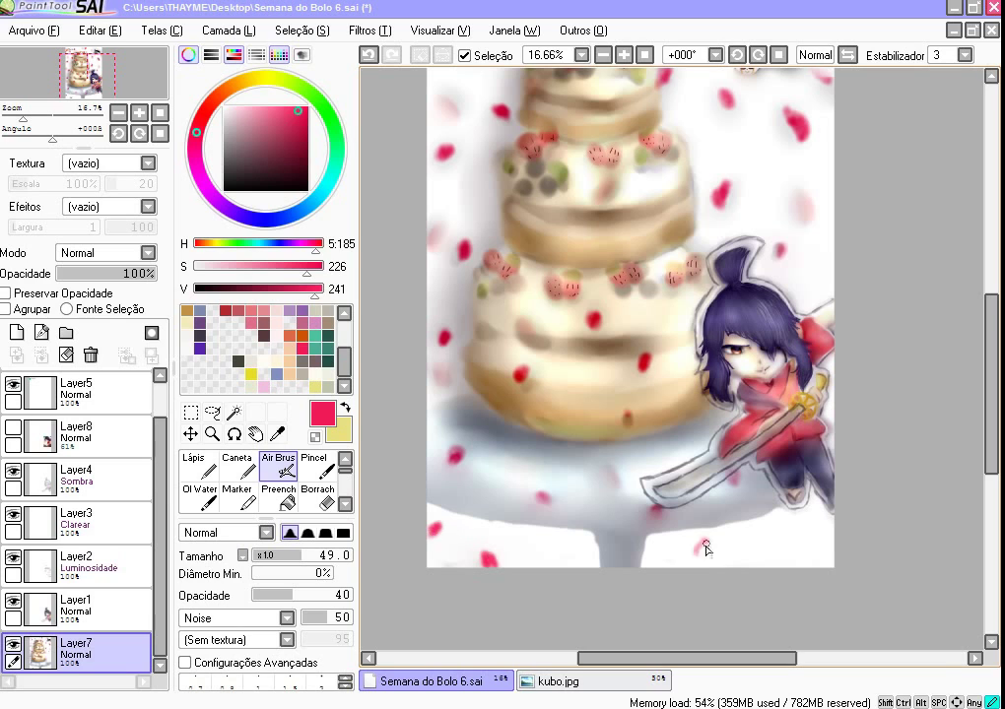
Step: Shade the plate's rim and stand in purple on the Sombra layer Layer4 and blend with a size 220 blur
click(76, 473)
key(b)
mouse_move(594, 557)
mouse_down()
mouse_move(666, 530)
mouse_move(508, 522)
mouse_move(608, 512)
mouse_up()
alt+click(505, 521)
key(r)
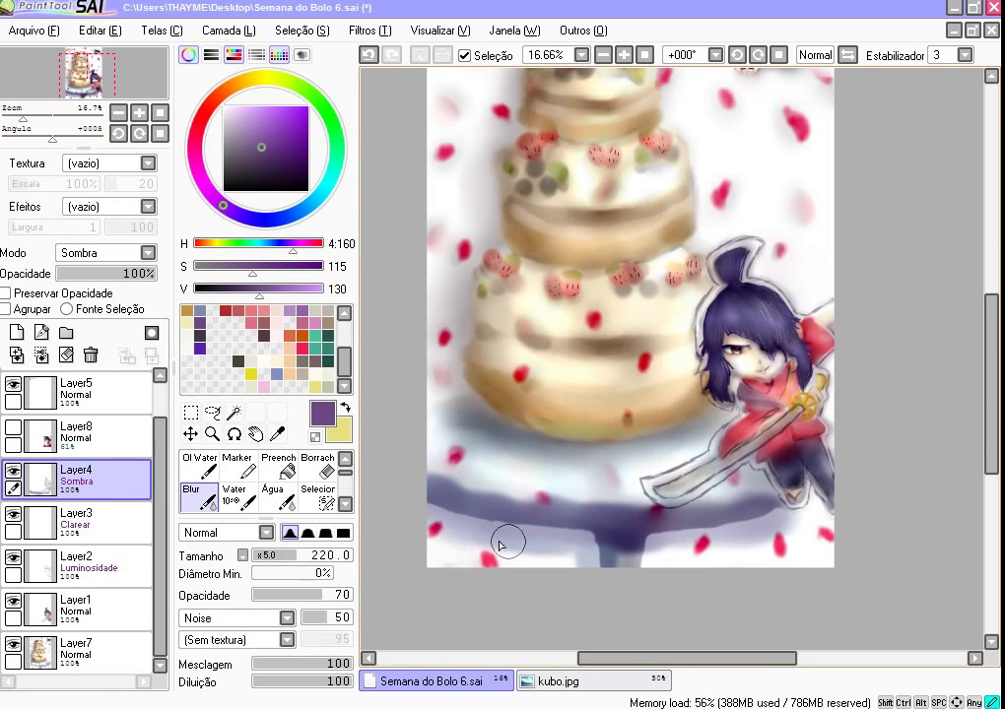
drag(507, 538, 624, 513)
Step: Strengthen the crimson petals on the plate and background with a size 82 airbrush
scroll(671, 507, down, 1)
alt+click(463, 545)
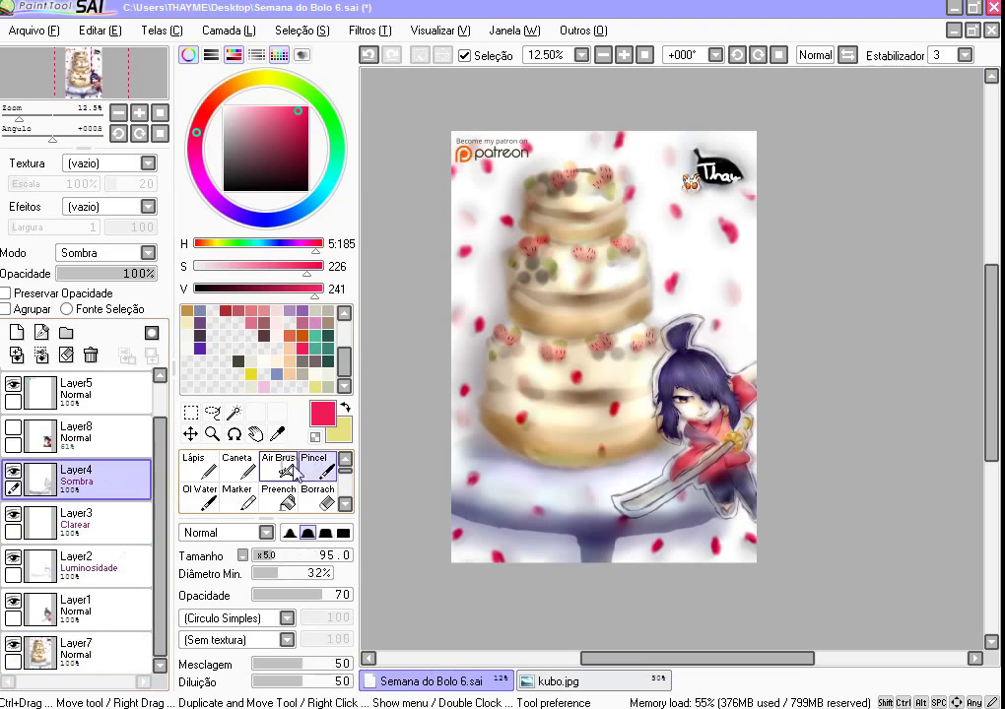
key(v)
key(ctrl+shift+n)
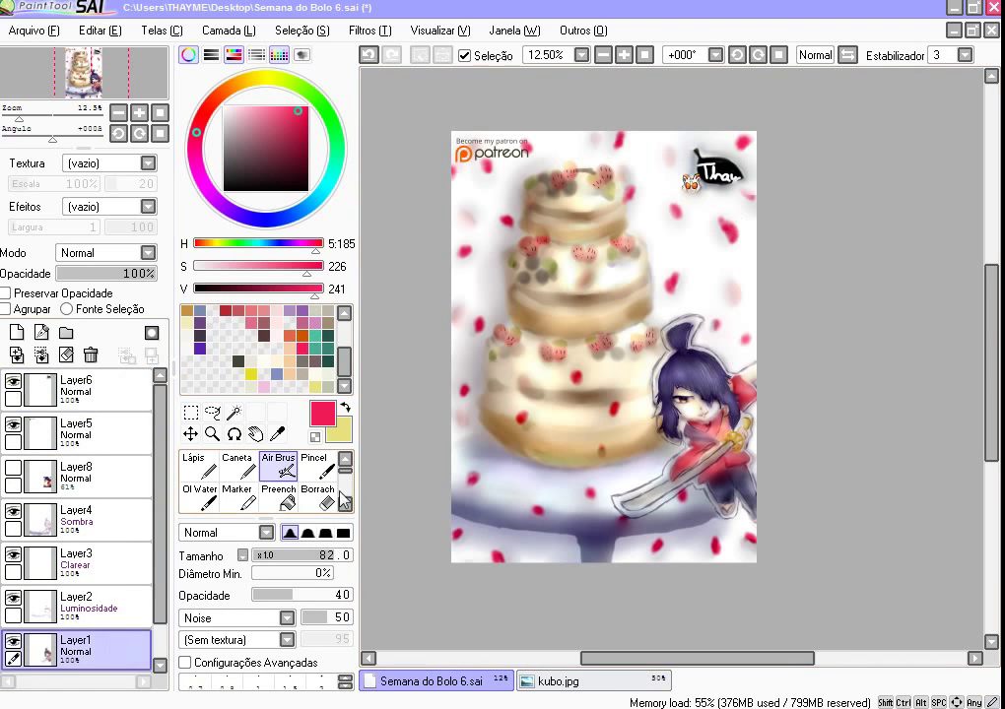
Step: Erase the background colour inside the character's outer outline on Layer7 with a size 15 eraser
key(e)
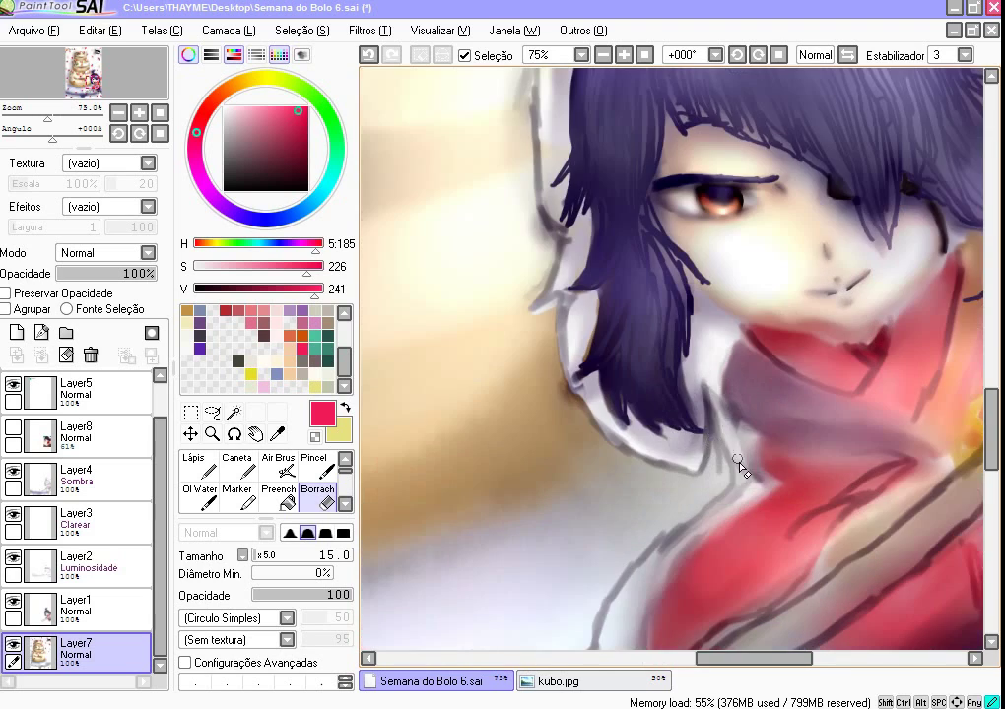
scroll(740, 467, down, 5)
scroll(688, 433, up, 2)
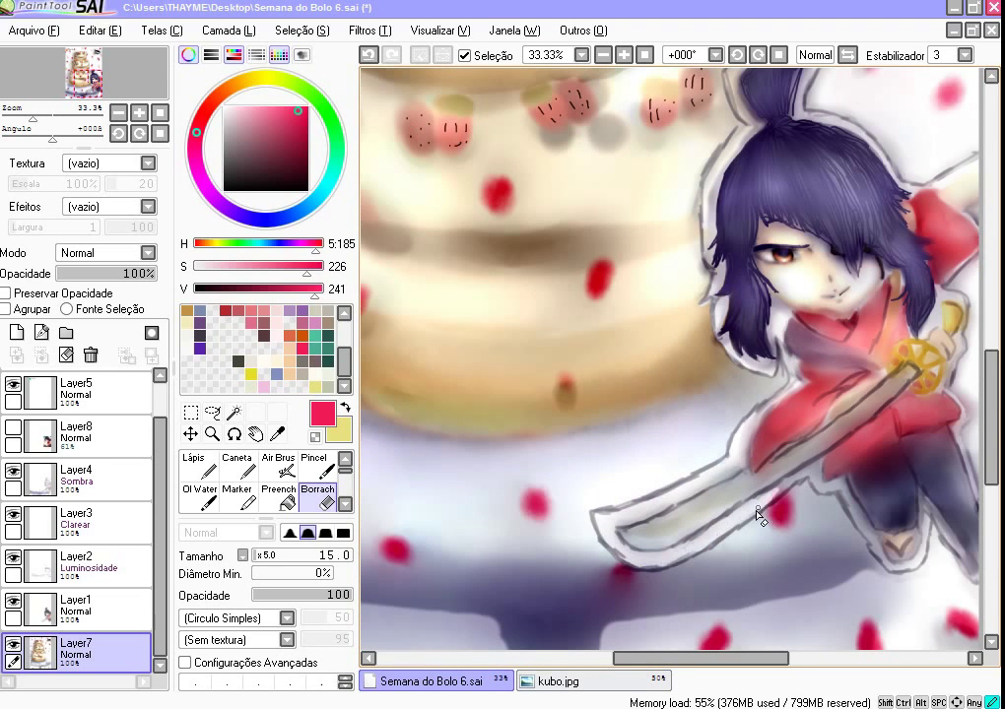
scroll(757, 512, down, 1)
scroll(816, 352, down, 3)
scroll(690, 443, up, 5)
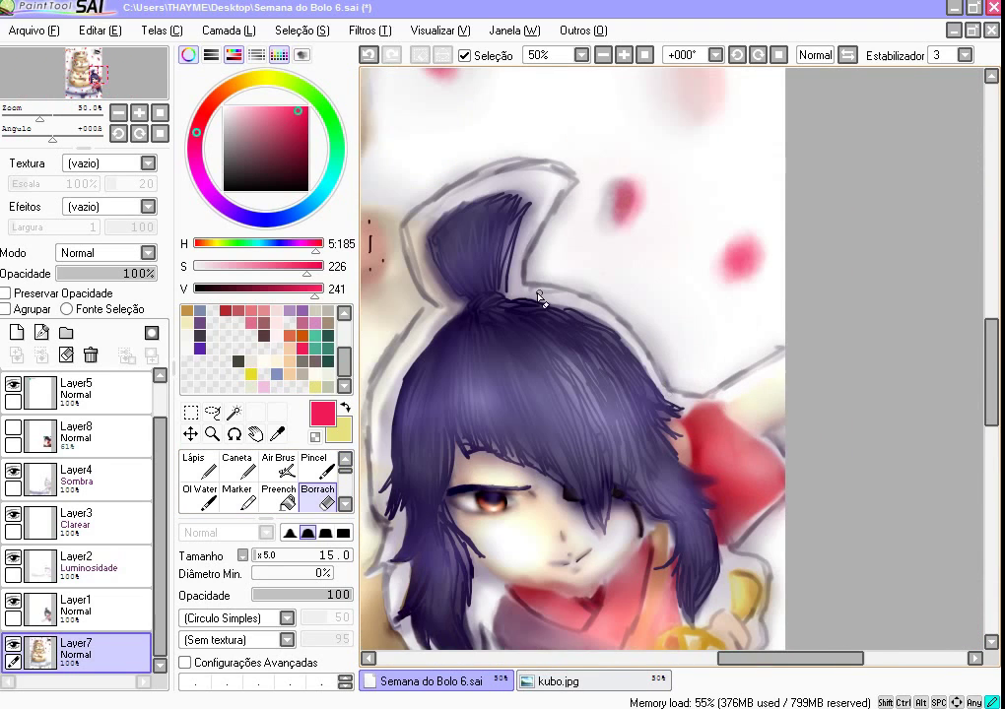
scroll(601, 448, down, 1)
scroll(657, 498, down, 2)
scroll(654, 494, up, 2)
Step: Erase the shadow tint inside the outline around the hair, arm and sword on Layer4 with a size 15 eraser
key(Up)
key(Up)
key(Up)
key(Up)
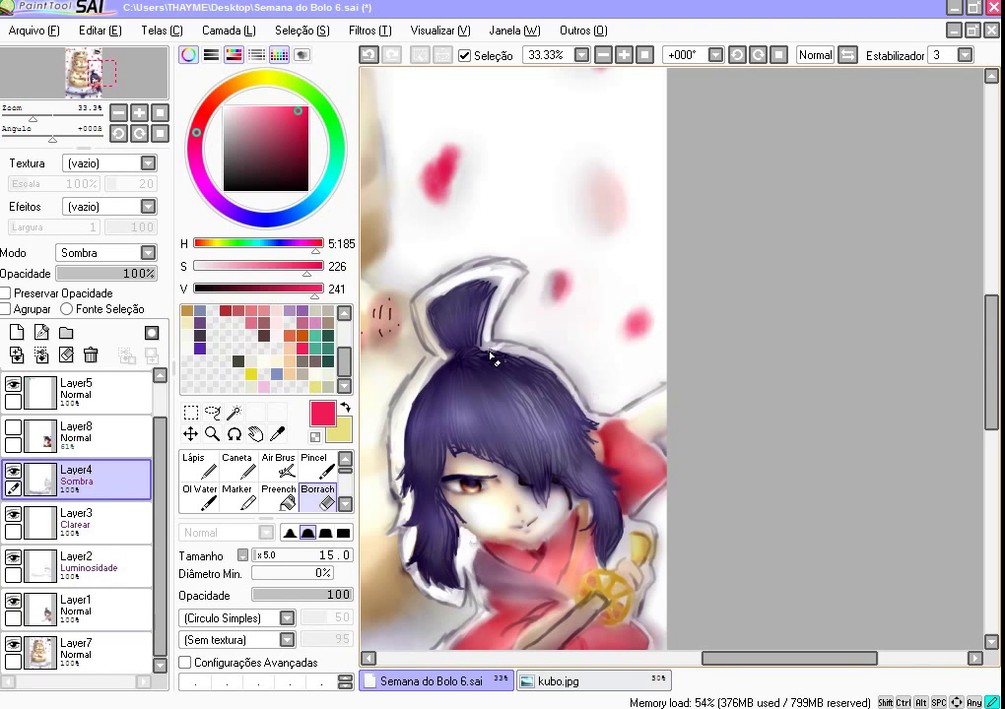
drag(667, 427, 684, 399)
scroll(679, 354, down, 1)
scroll(851, 360, up, 2)
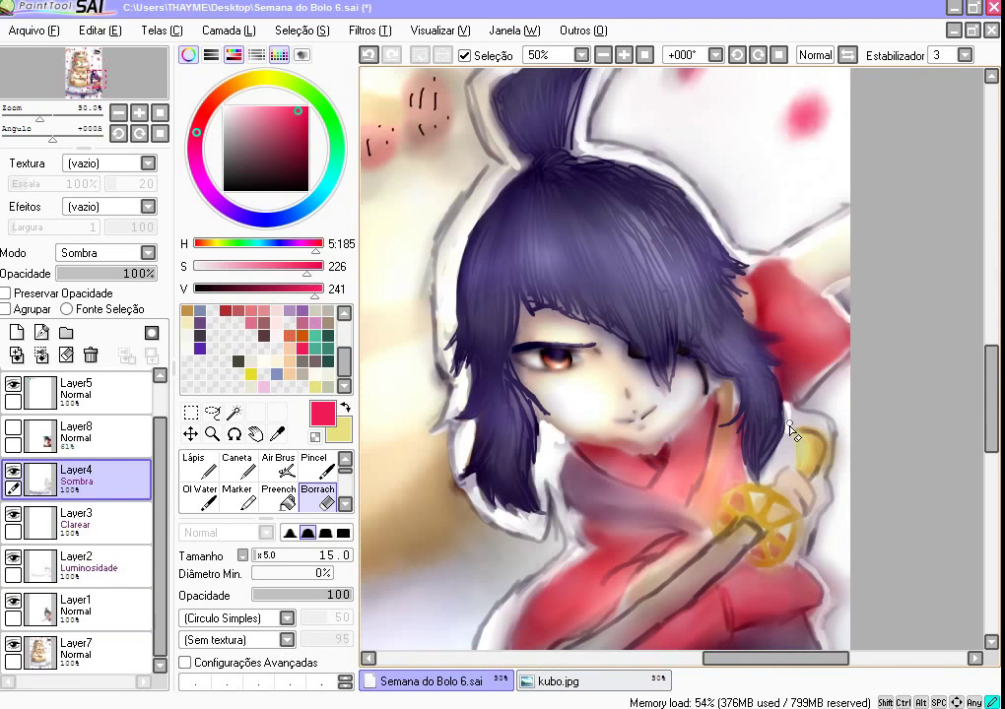
scroll(805, 569, down, 3)
scroll(506, 318, up, 2)
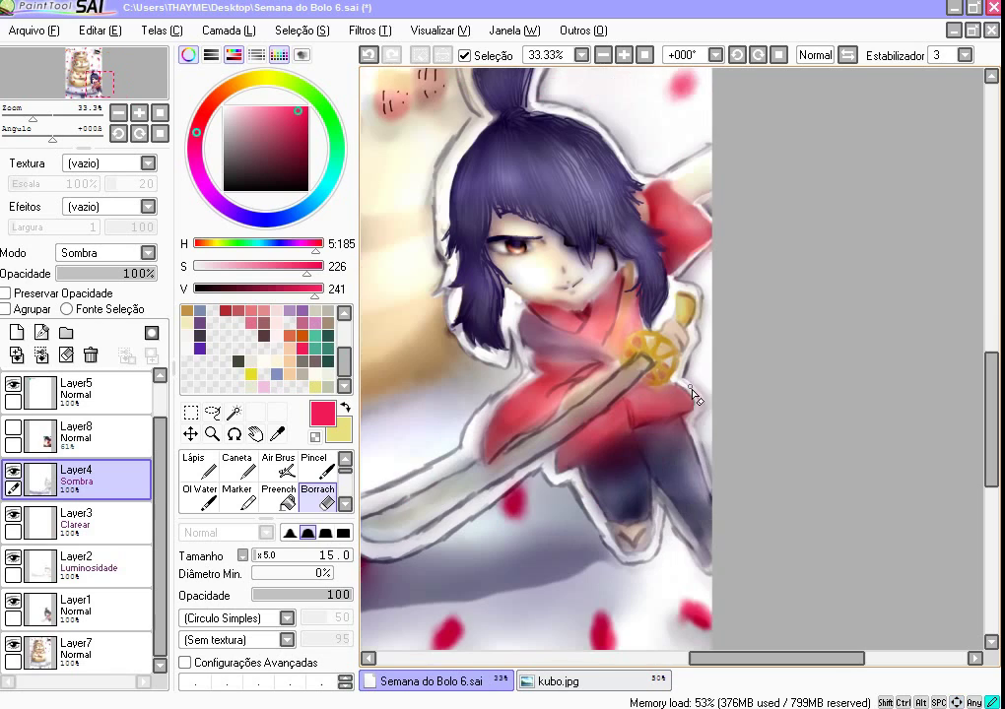
scroll(724, 442, down, 3)
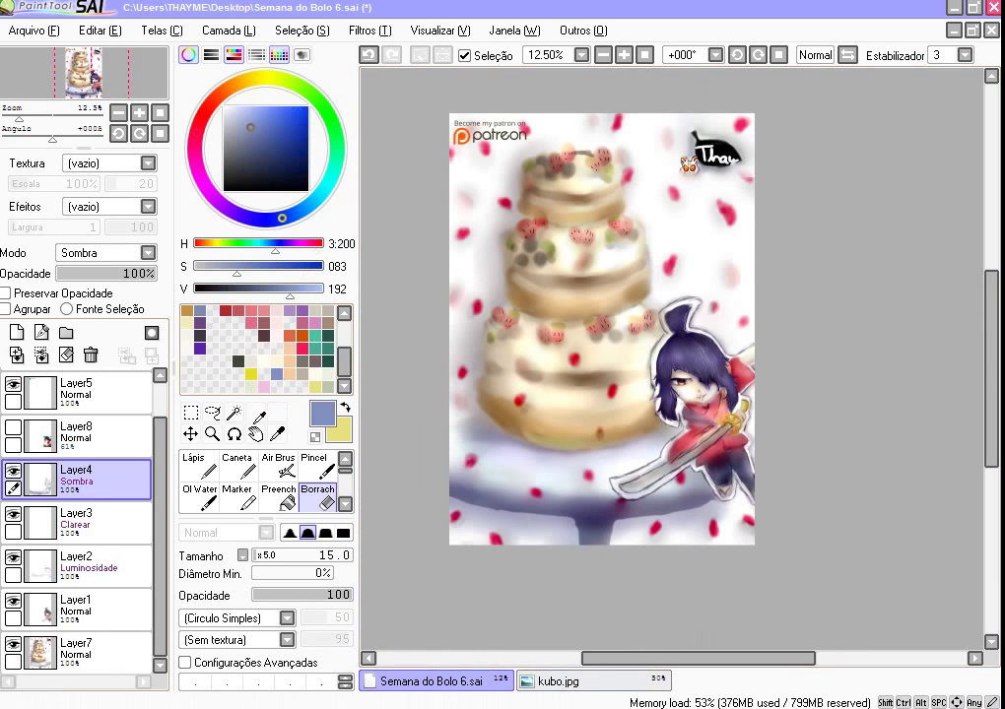
Step: Lighten the trousers on the Clarear layer Layer3 with a blue size 95 brush and blend with a size 100 blur
key(Down)
key(b)
scroll(735, 369, up, 2)
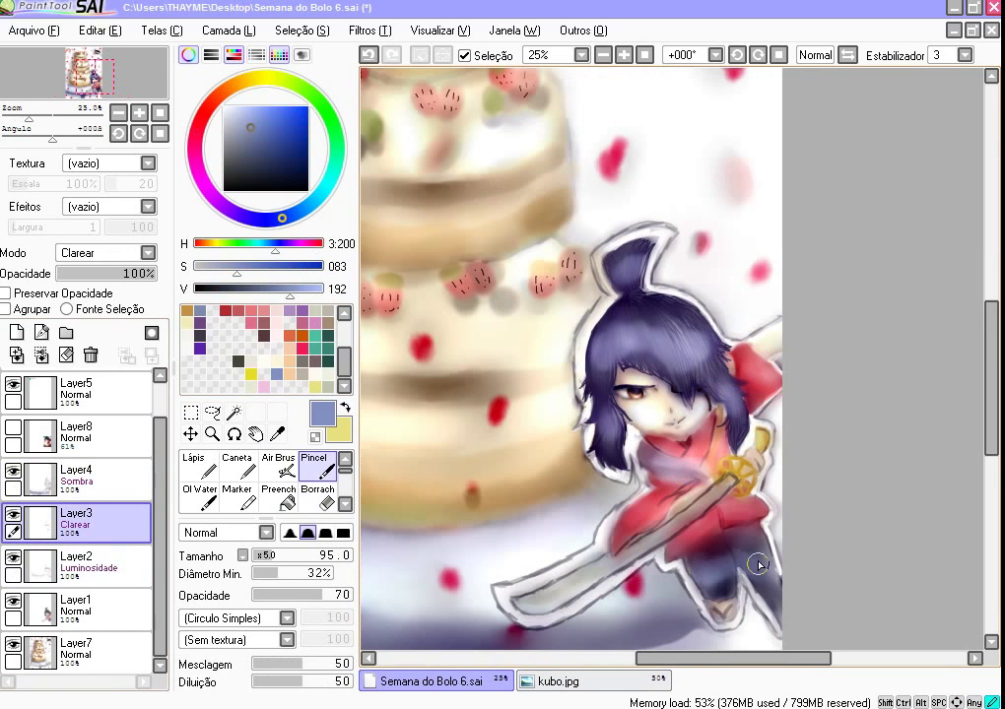
click(344, 503)
click(197, 495)
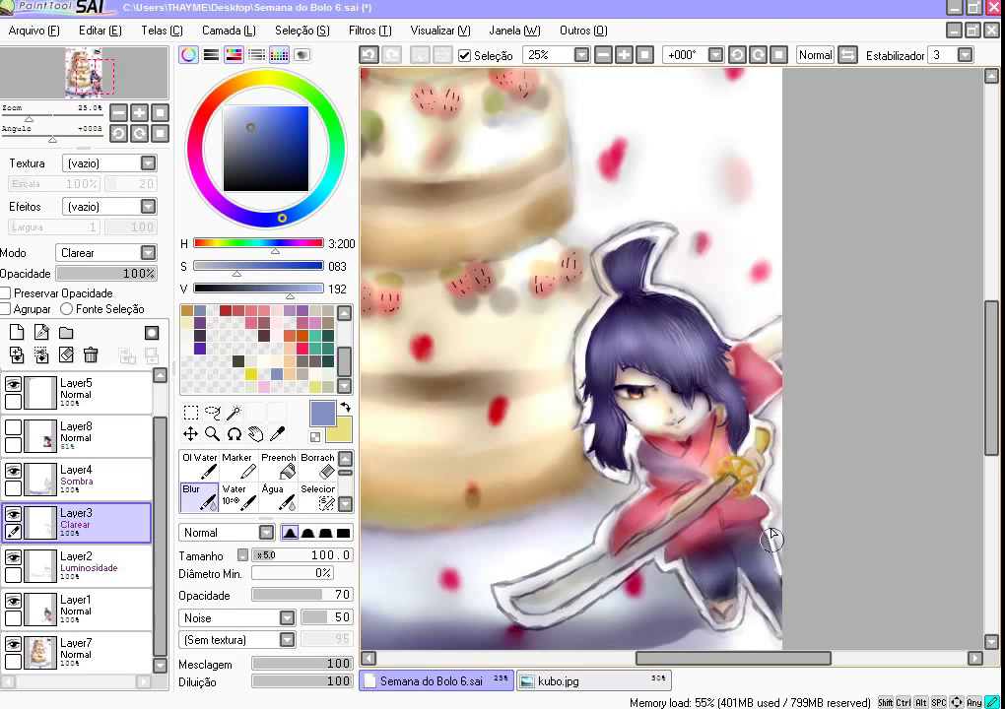
Step: Darken the sword blade on the Sombra layer Layer4 with a brownish-grey size 95 brush and blur the shading
scroll(771, 539, down, 1)
scroll(655, 512, up, 2)
key(Up)
key(b)
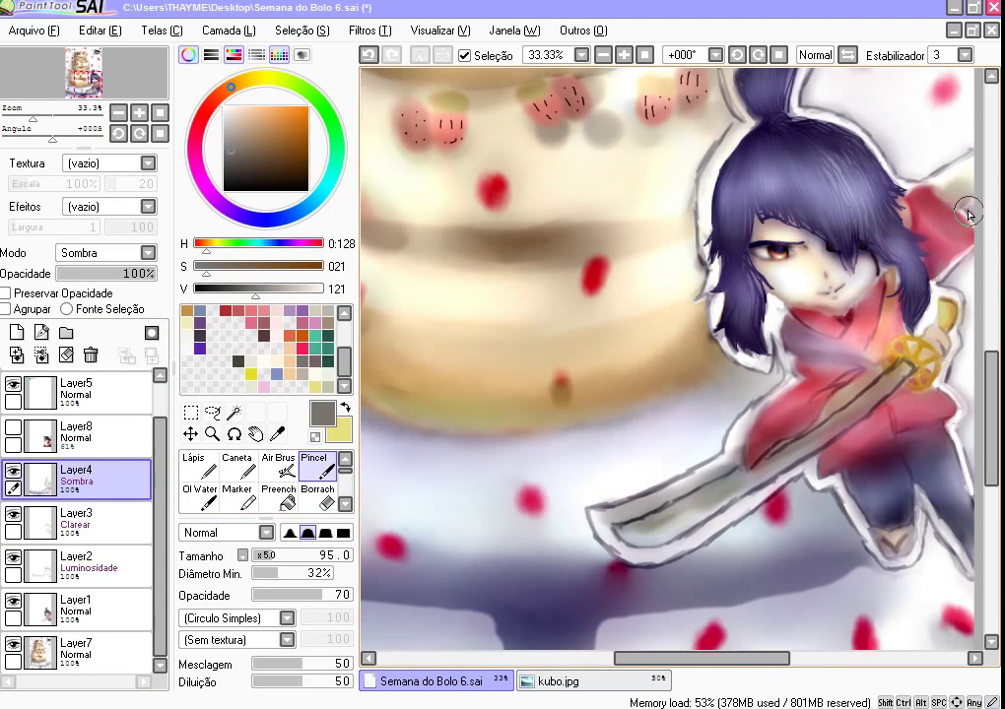
key(b)
Step: Airbrush near-white highlights on the eye white and iris on the Luminosidade layer Layer2 at size 9, and soften with a size 15 blur
scroll(611, 529, down, 1)
key(Down)
key(Down)
scroll(582, 454, up, 6)
key(v)
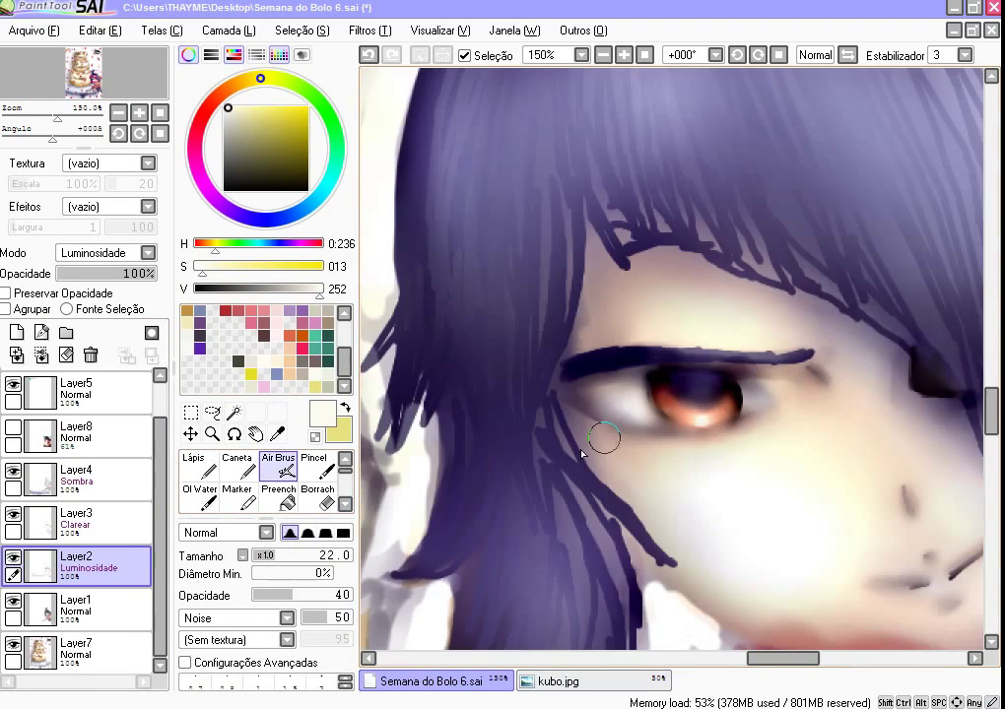
scroll(582, 454, up, 4)
key(bracketleft)
key(bracketleft)
key(bracketleft)
key(bracketleft)
key(bracketleft)
key(bracketleft)
scroll(662, 398, down, 1)
drag(578, 423, 665, 426)
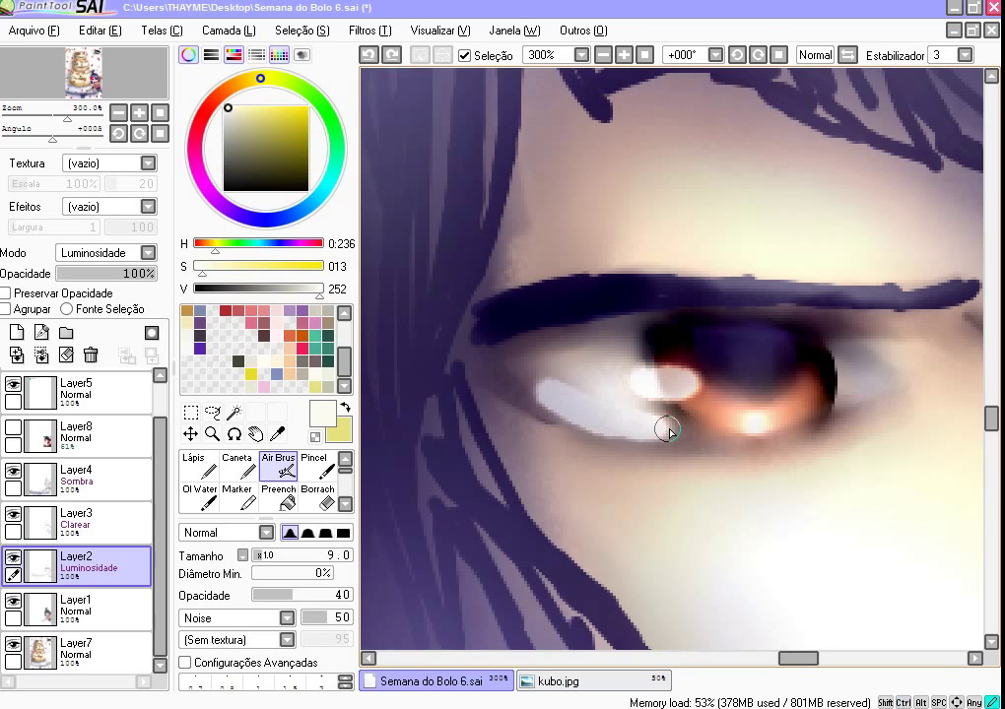
key(b)
scroll(732, 404, down, 3)
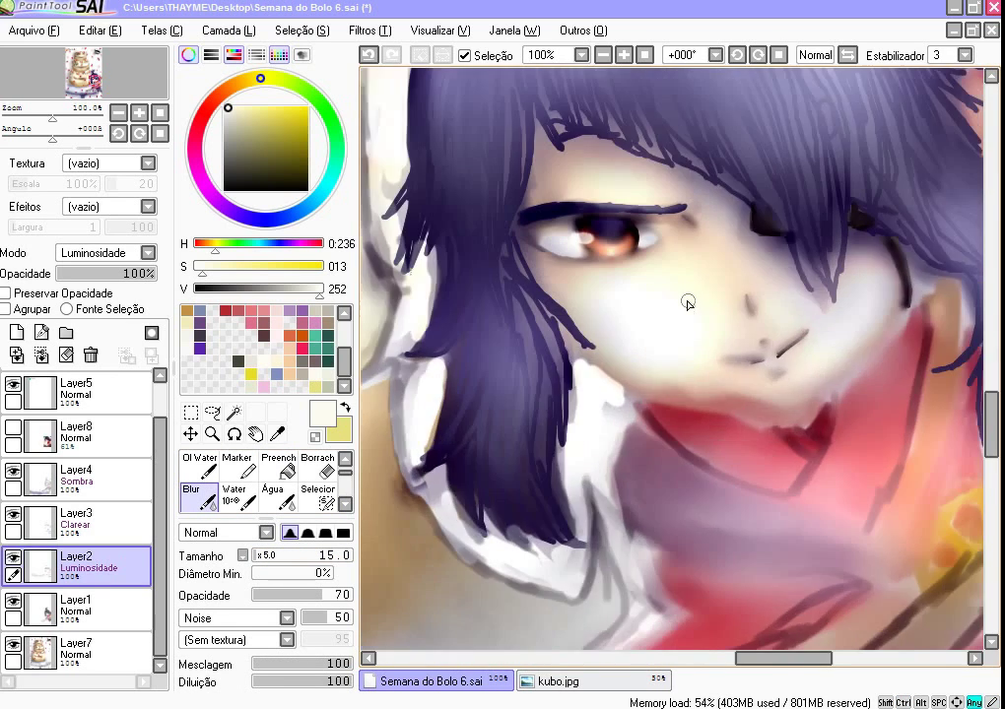
Step: Erase the shading from the eye's white areas on Layer4 with a size 5 eraser
scroll(686, 298, up, 2)
key(Up)
key(Up)
key(e)
scroll(415, 302, up, 1)
scroll(577, 254, up, 1)
key(bracketleft)
key(bracketleft)
key(bracketleft)
key(bracketleft)
key(bracketleft)
key(bracketleft)
key(bracketleft)
key(bracketleft)
key(bracketleft)
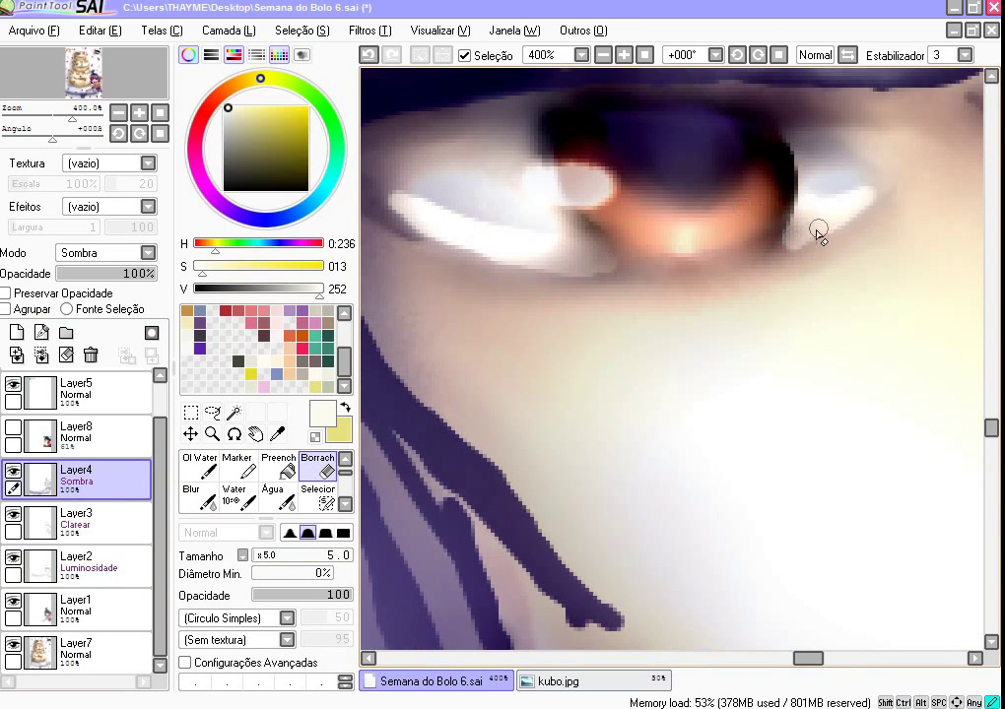
Step: Blend the shading around the eye with a size 15 blur
scroll(818, 233, down, 4)
scroll(583, 464, up, 1)
key(b)
key(Down)
key(Down)
key(Up)
key(Up)
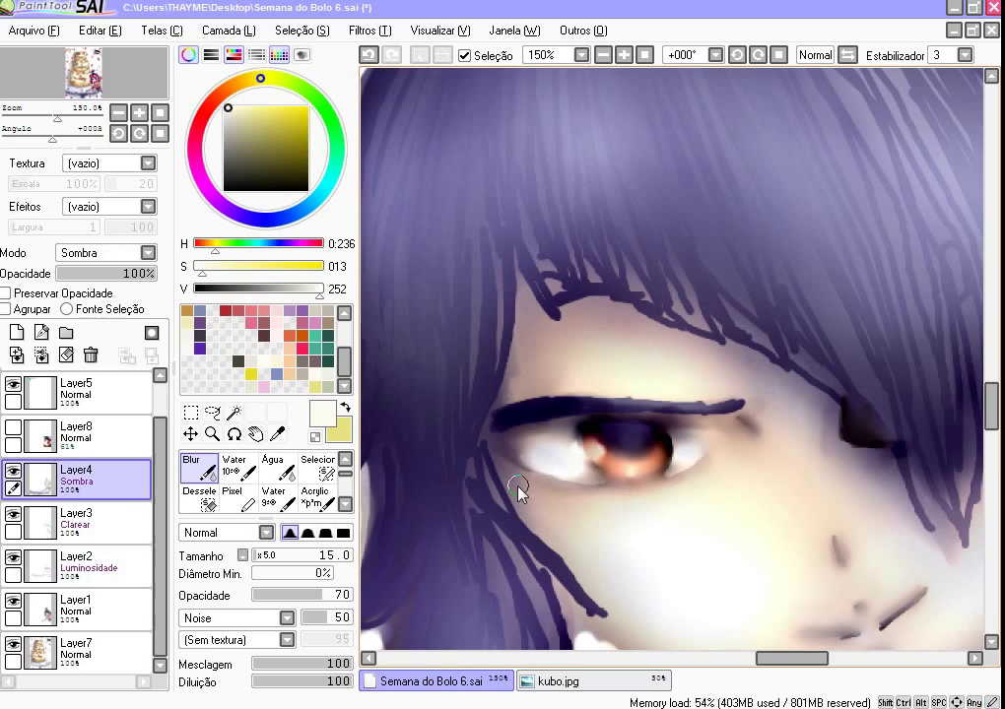
Step: Deepen the shading of the red sleeve on Layer4 with a size 40 brush and blur it
scroll(519, 489, down, 7)
key(n)
scroll(711, 467, up, 4)
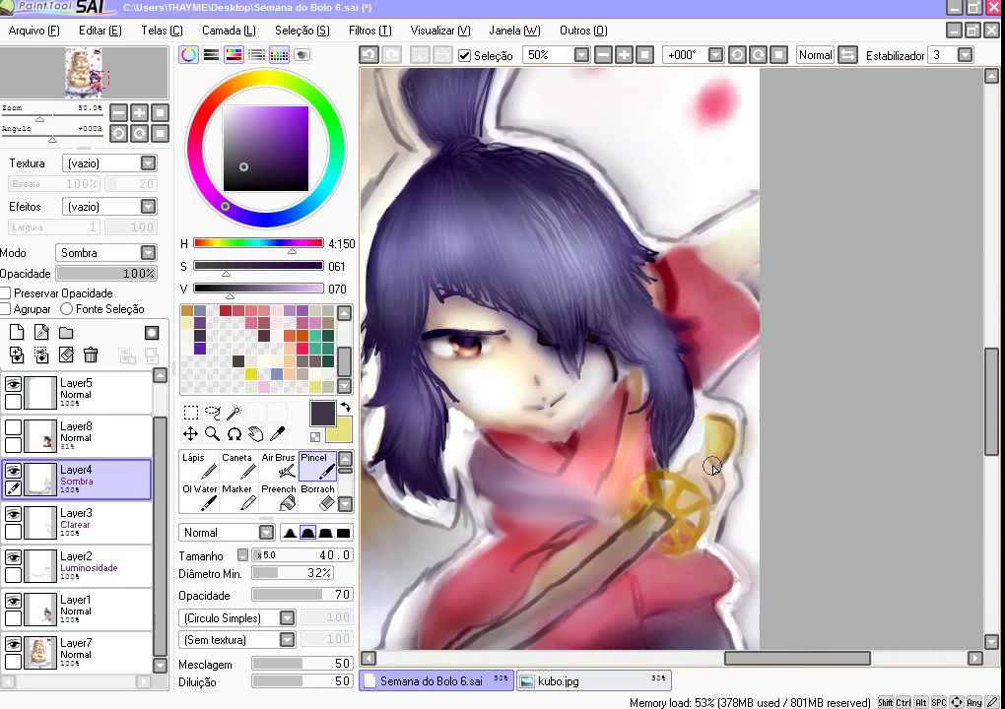
key(b)
Step: Draw an orange-brown strap beside the neck, down over the scarf, on Layer4 with a size 6 pen
scroll(673, 281, down, 4)
key(Down)
key(Down)
key(Down)
click(139, 574)
scroll(655, 399, up, 4)
key(n)
key(b)
click(186, 311)
click(236, 463)
key(Down)
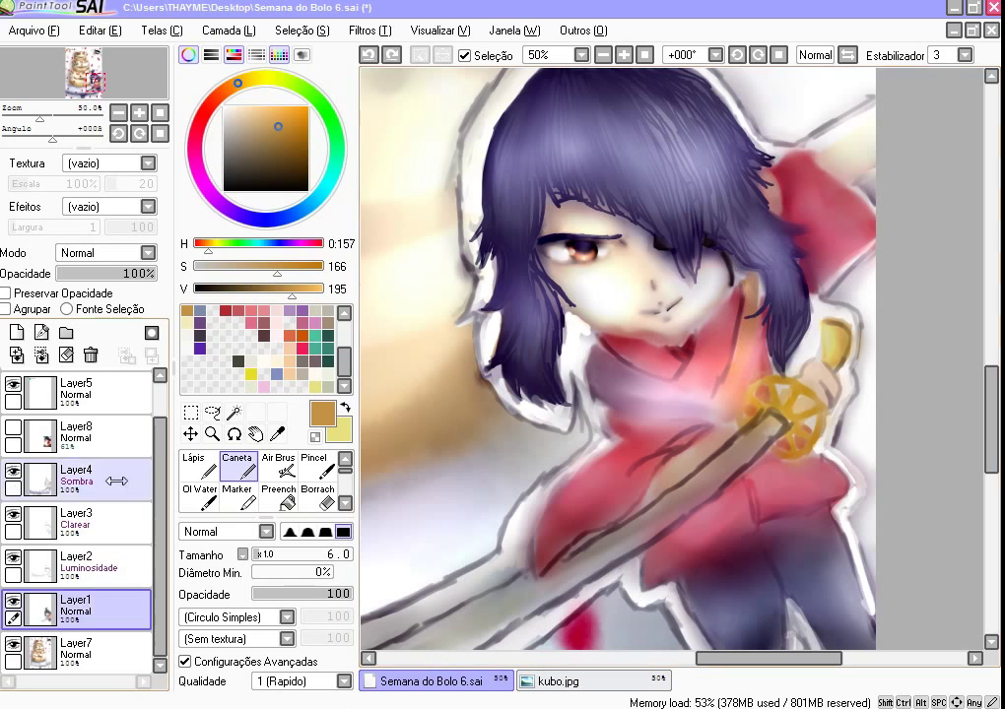
click(116, 480)
drag(754, 281, 717, 399)
Step: Outline the collar, scarf folds and front sleeve on Layer4 with a sampled dark purple size 6 pen
right_click(611, 481)
right_click(660, 509)
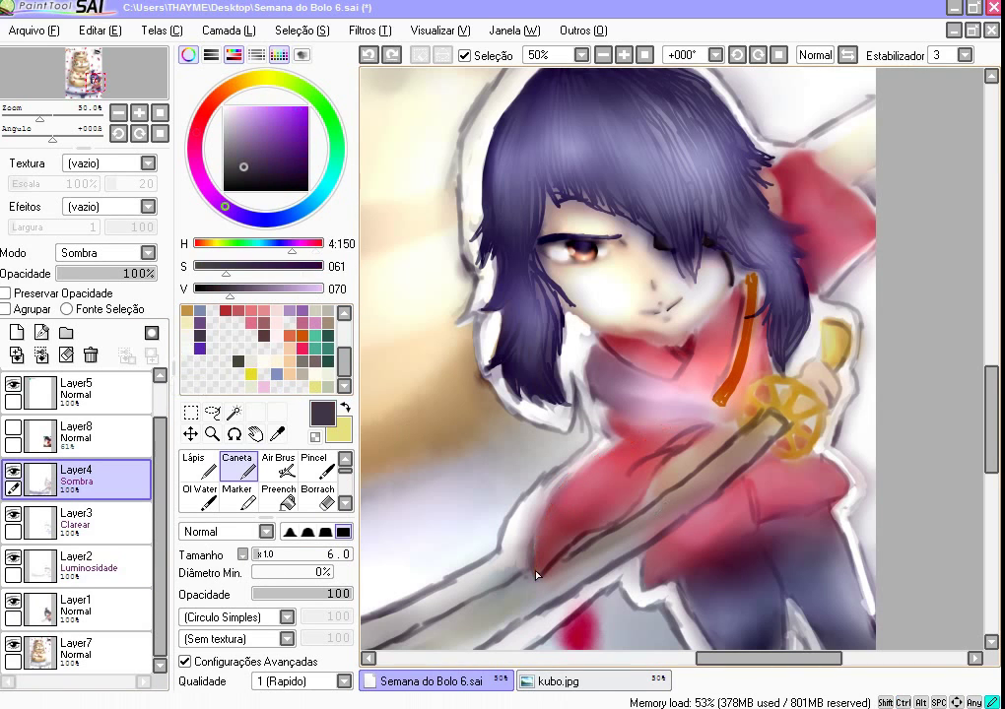
scroll(611, 449, up, 1)
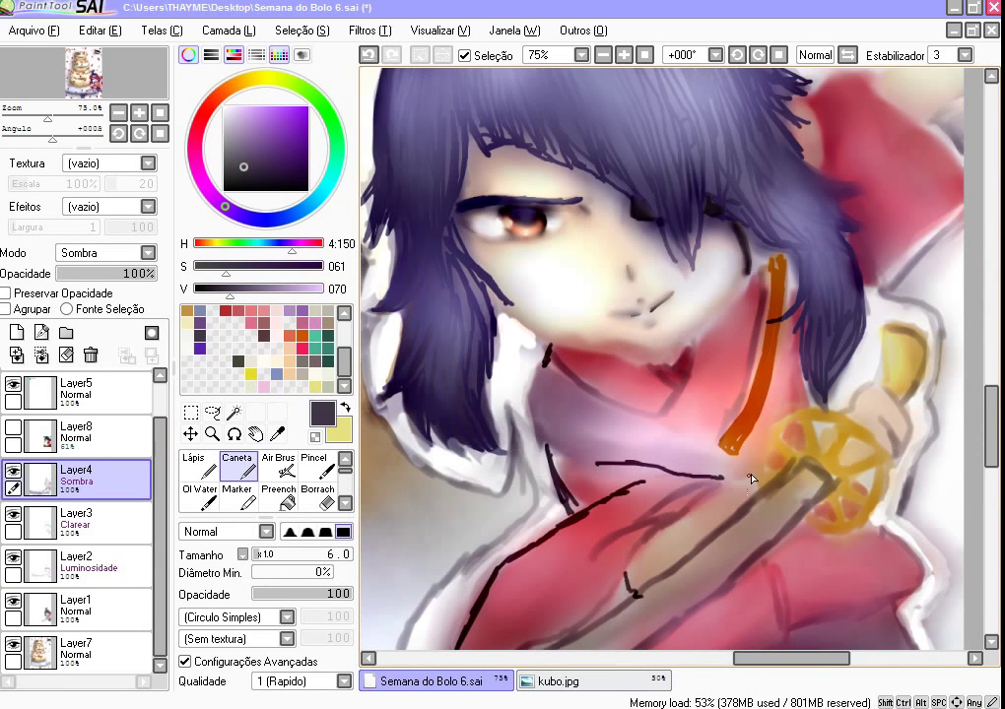
drag(647, 551, 585, 527)
scroll(638, 413, down, 2)
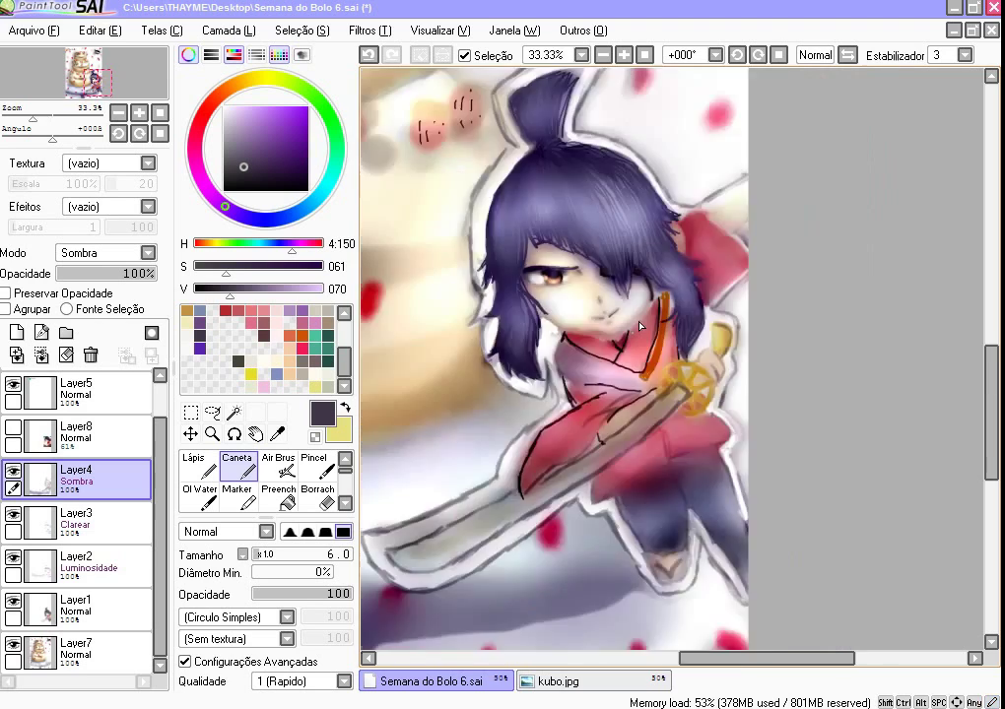
Step: Outline the sleeve edge, tunic hem and sword hand on Layer4 with the dark purple size 6 pen
scroll(653, 341, up, 1)
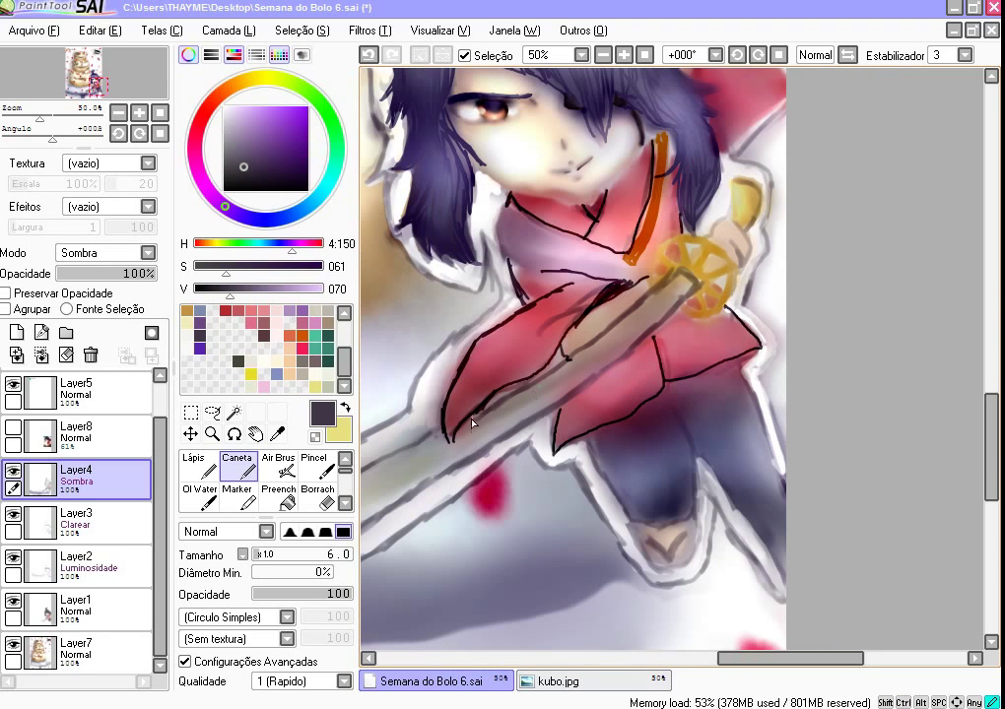
scroll(553, 368, down, 3)
scroll(552, 369, up, 4)
scroll(564, 291, up, 1)
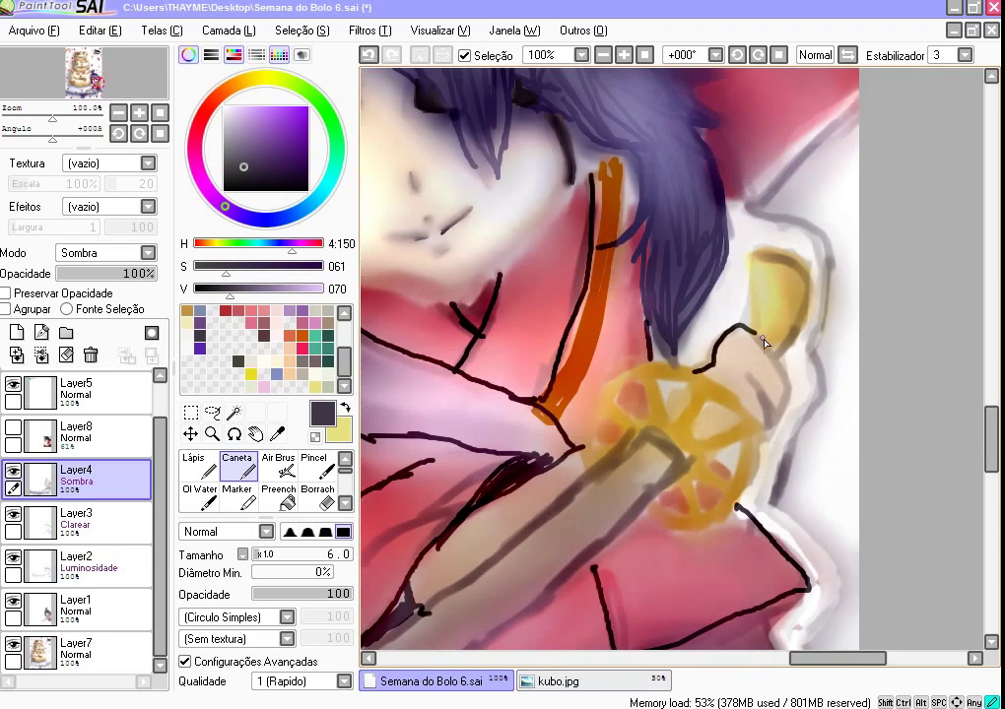
Step: Rotate the canvas to 33°, outline the cheek and chin on Layer4, and soften the line with a size 45 blur
scroll(710, 280, up, 3)
scroll(710, 280, up, 1)
drag(743, 463, 423, 296)
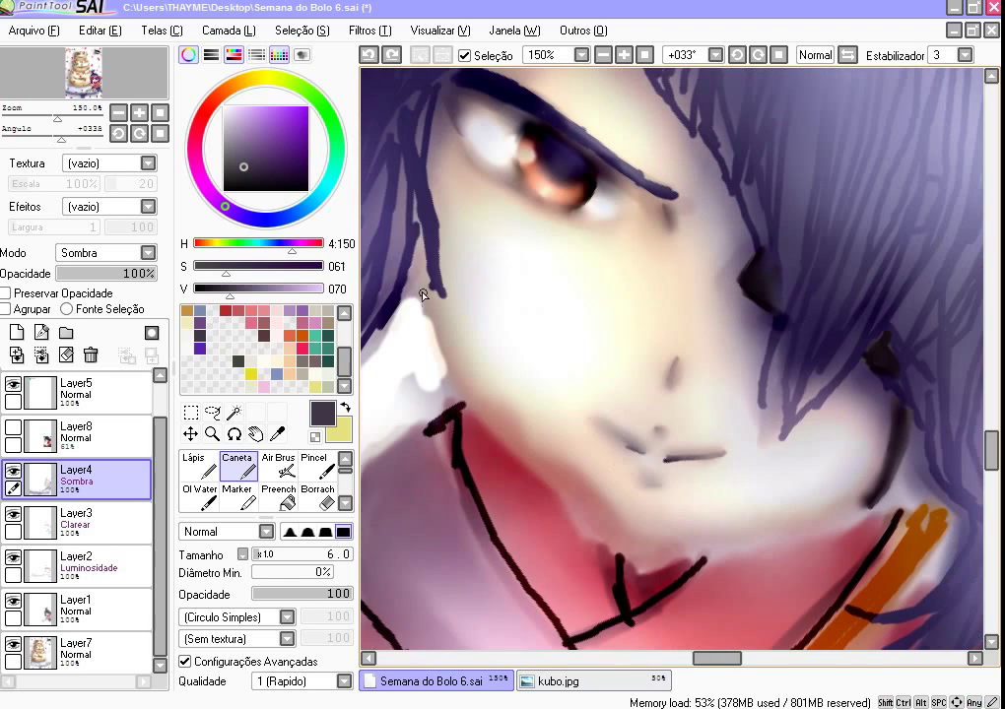
key(b)
drag(879, 510, 591, 537)
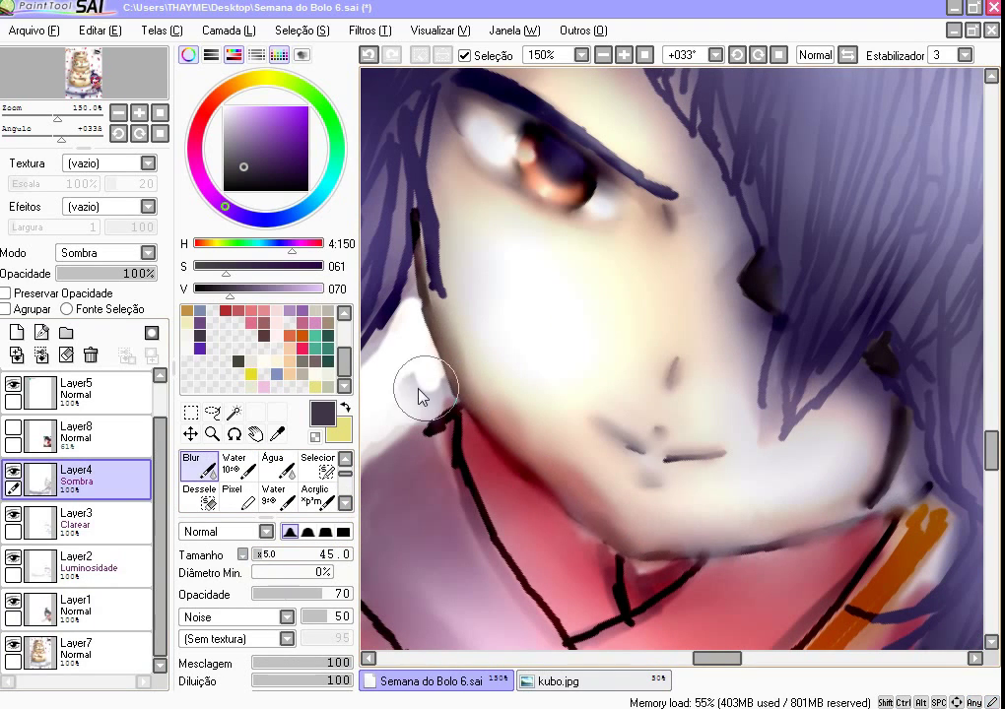
Step: Outline the rear red sleeve and the outstretched arm on Layer4 with the dark purple size 6 pen
scroll(419, 396, down, 3)
ctrl+click(414, 511)
ctrl+click(490, 512)
drag(489, 512, 585, 467)
scroll(656, 461, down, 1)
key(n)
scroll(741, 356, up, 3)
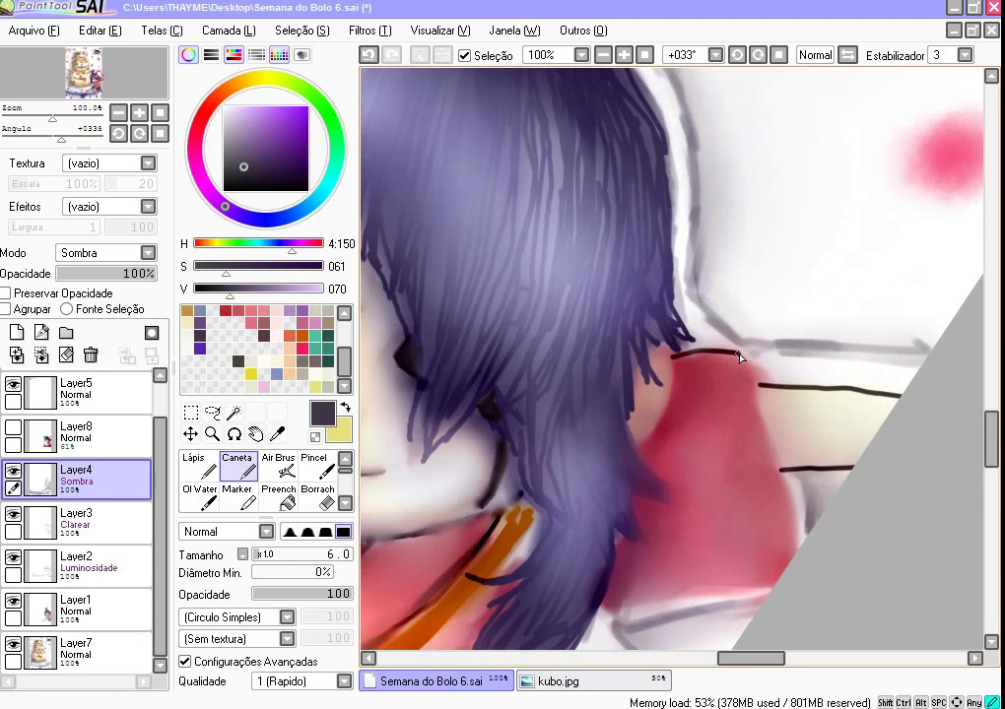
Step: Outline the trouser legs and their folds on Layer4 with the size 6 pen, and reset the canvas rotation
scroll(788, 493, down, 4)
scroll(666, 417, up, 3)
scroll(602, 440, down, 1)
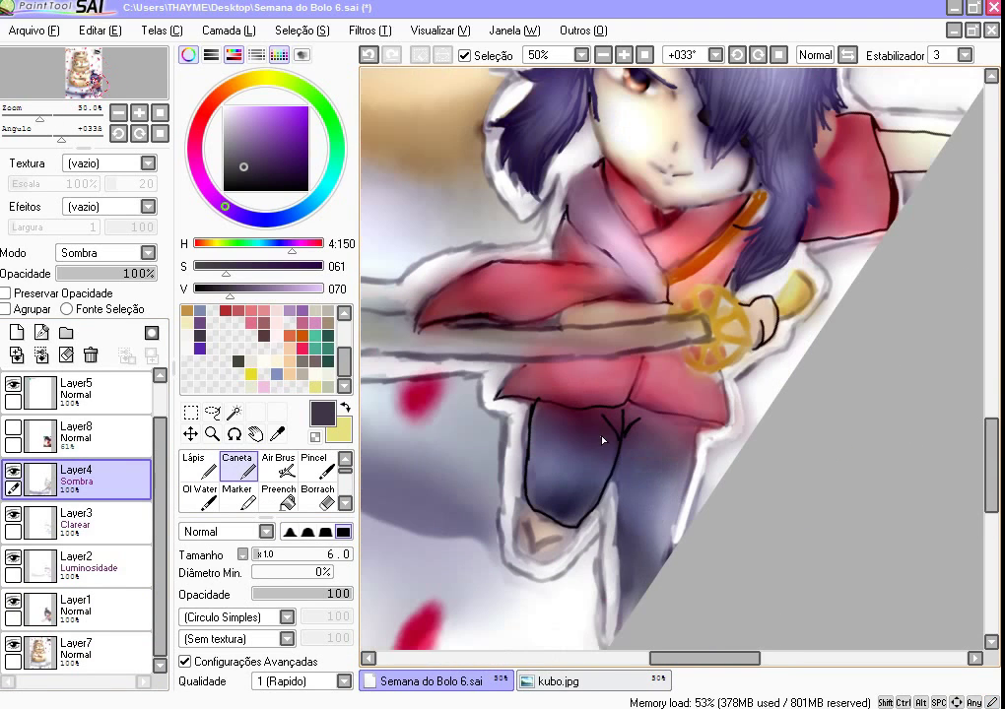
scroll(504, 405, down, 2)
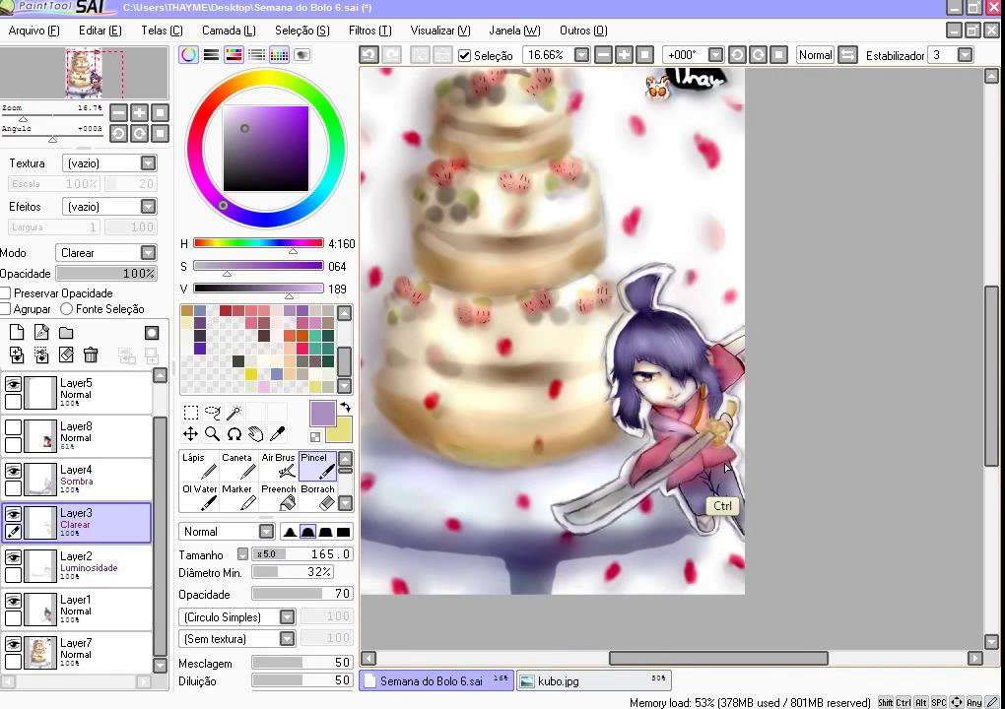
Step: Lighten the red clothing and the sword on Layer3 with a soft size 165 brush
key(b)
click(254, 328)
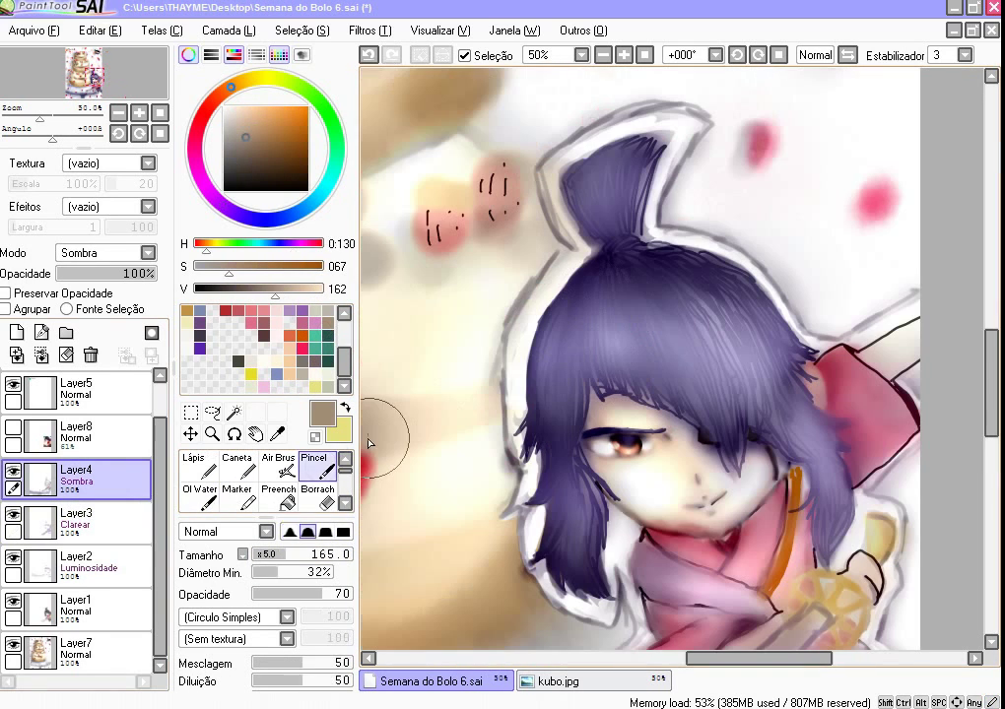
key(b)
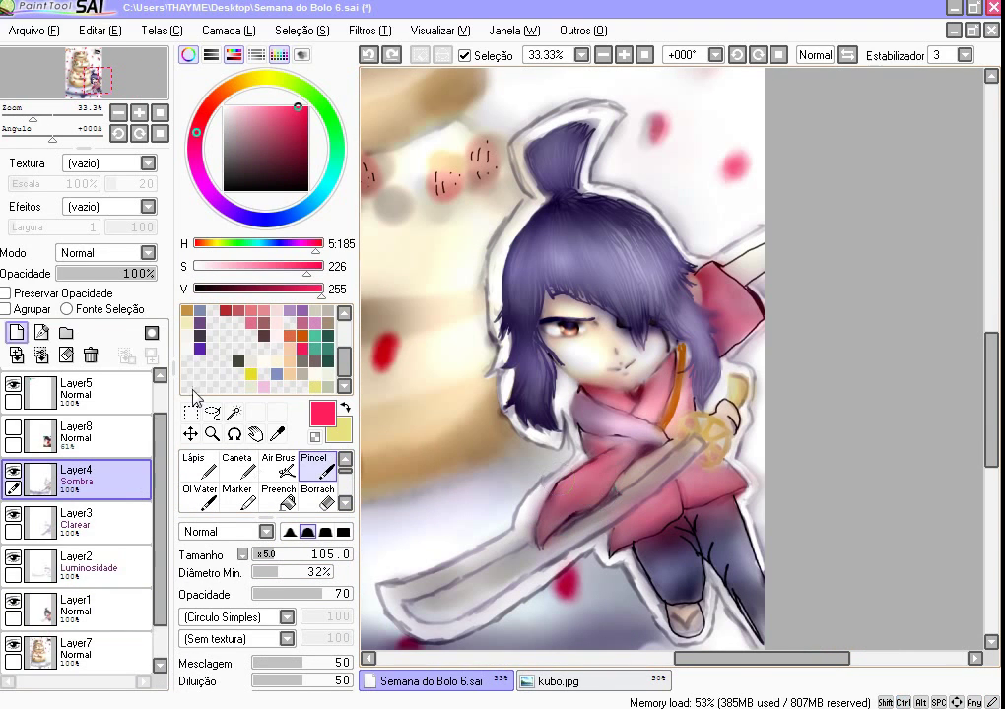
Step: Add a new layer in Sombra mode, deepen the clothing with bright red using a size 105 brush, and blur it at size 155
click(16, 332)
drag(444, 423, 537, 295)
drag(551, 345, 515, 446)
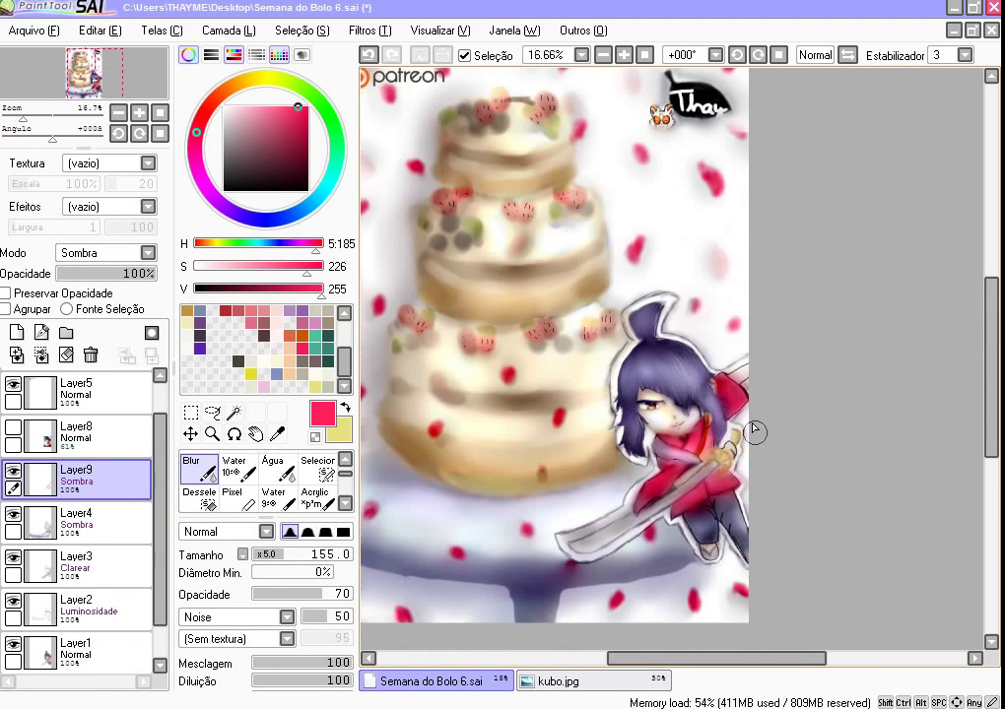
Step: Shade the trousers dark blue and the scarf mauve on Layer9 with a size 105 brush, blending with a size 155 blur
click(344, 461)
click(345, 461)
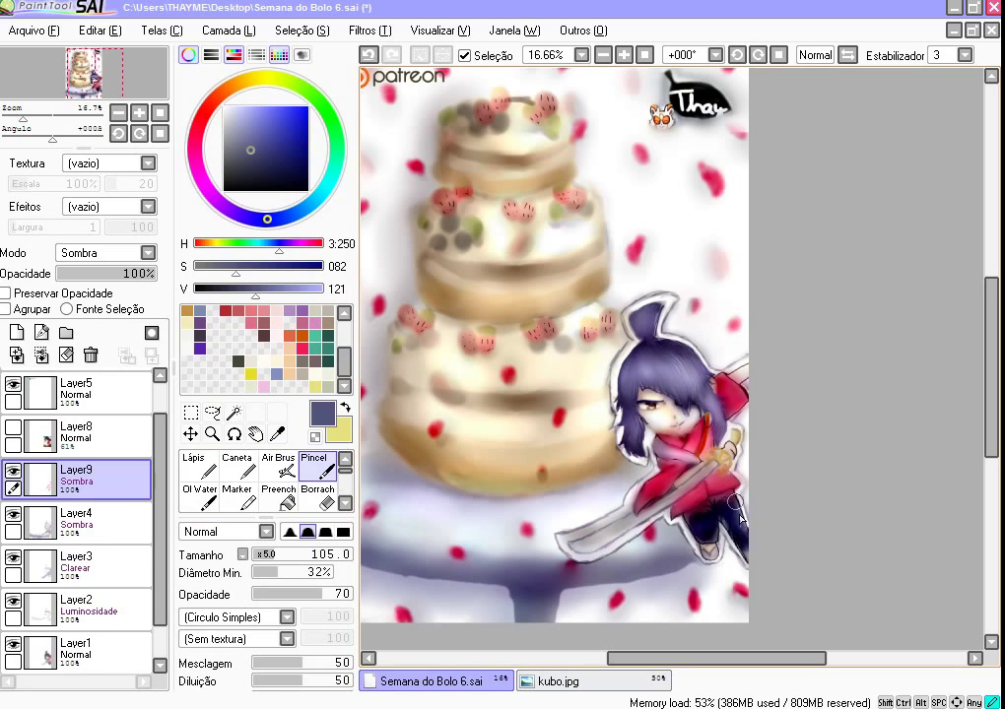
scroll(261, 482, down, 1)
click(193, 496)
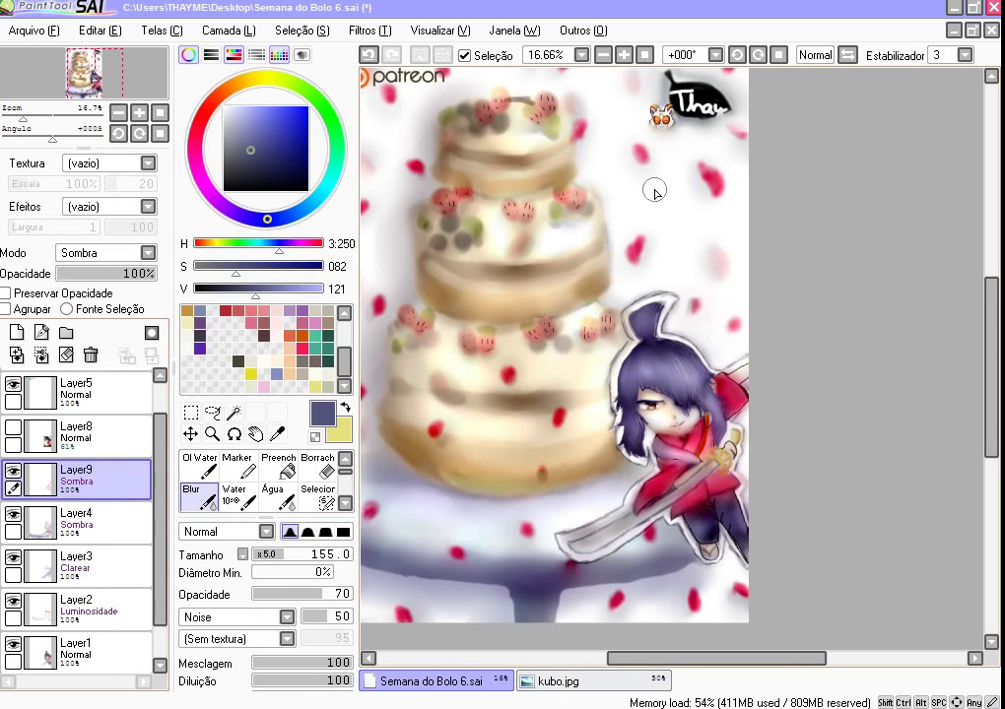
scroll(633, 270, down, 1)
scroll(634, 270, up, 1)
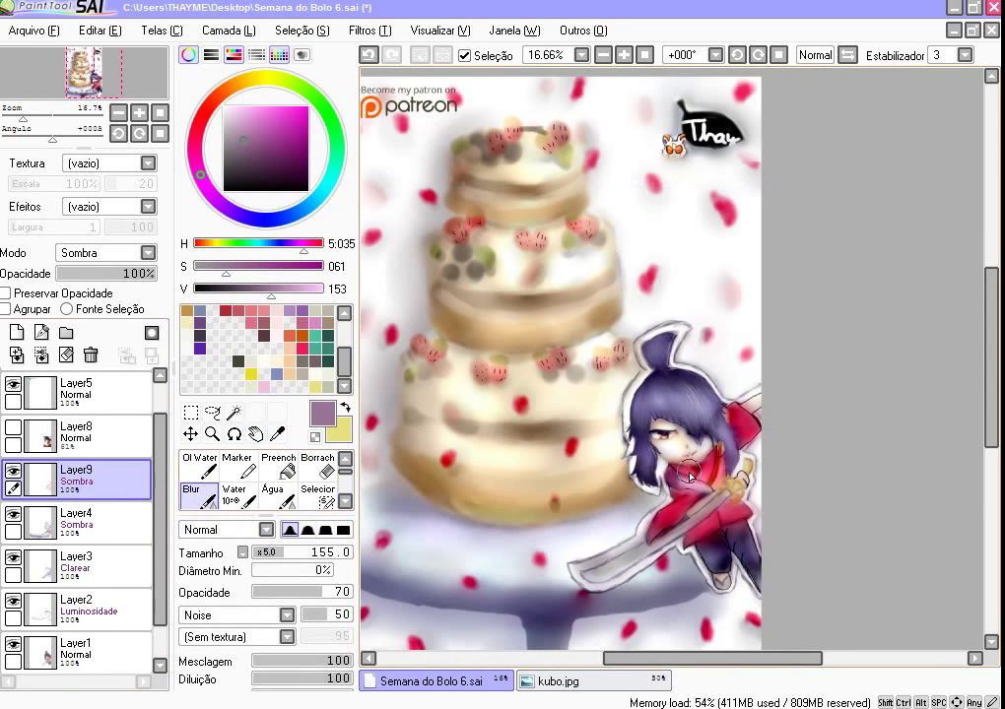
Step: Try to lighten the character on Layer3 with a grey-blue size 105 brush
alt+click(630, 394)
key(b)
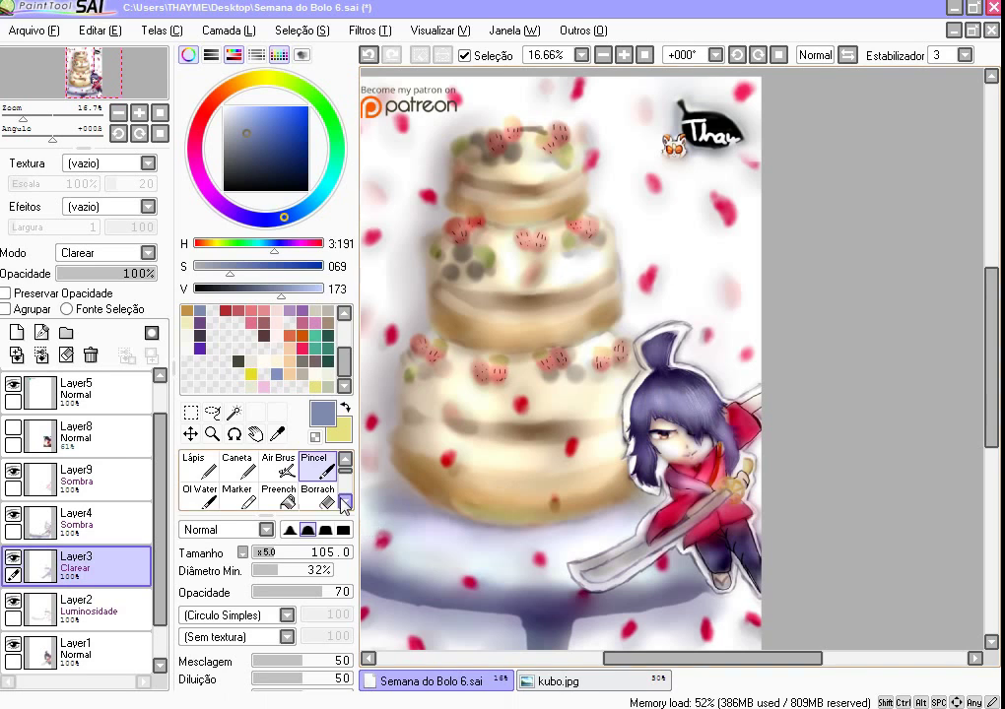
key(b)
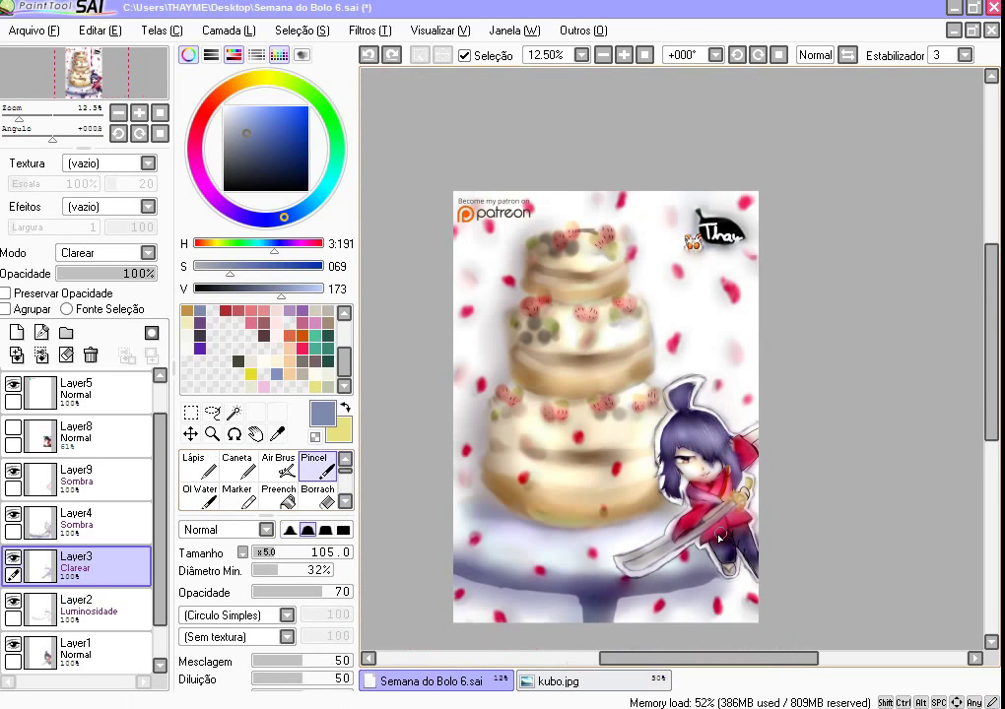
Step: Add a new layer above Layer8 in Clarear mode, brush grey-blue highlights onto the character, and prepare a size 85 eraser for cleanup
scroll(734, 496, up, 1)
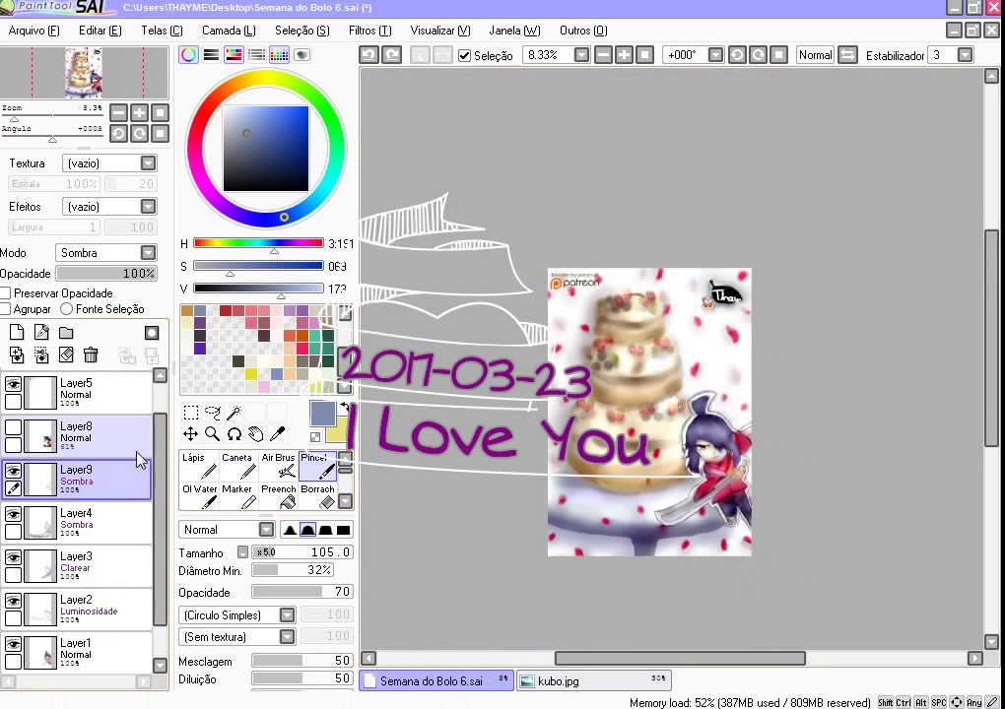
scroll(823, 384, up, 2)
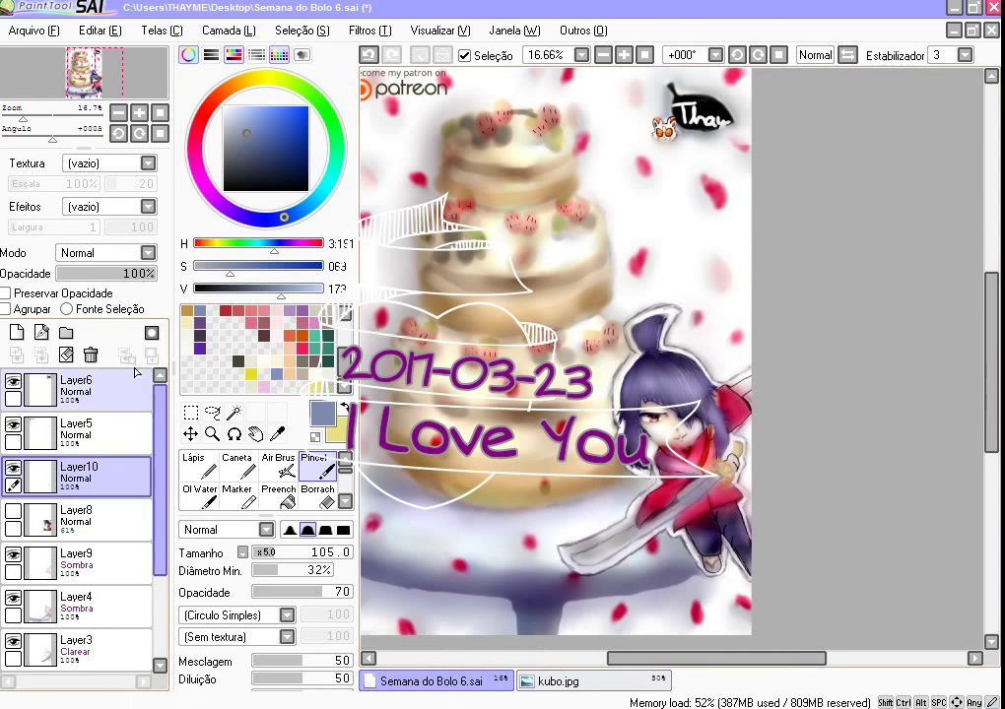
scroll(669, 510, down, 2)
key(e)
scroll(668, 511, up, 2)
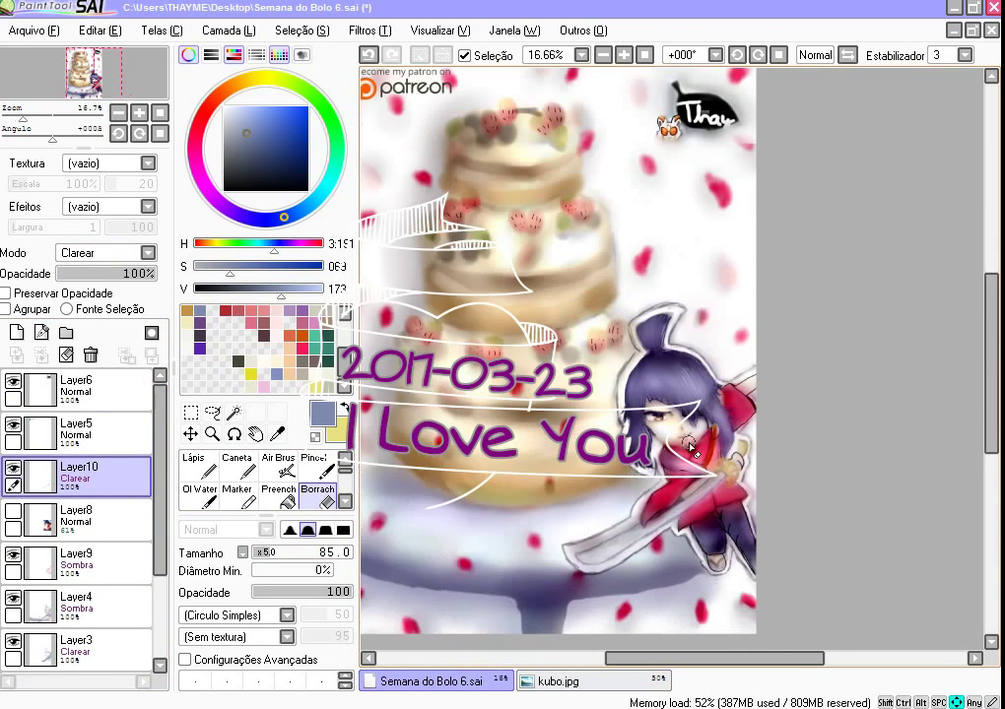